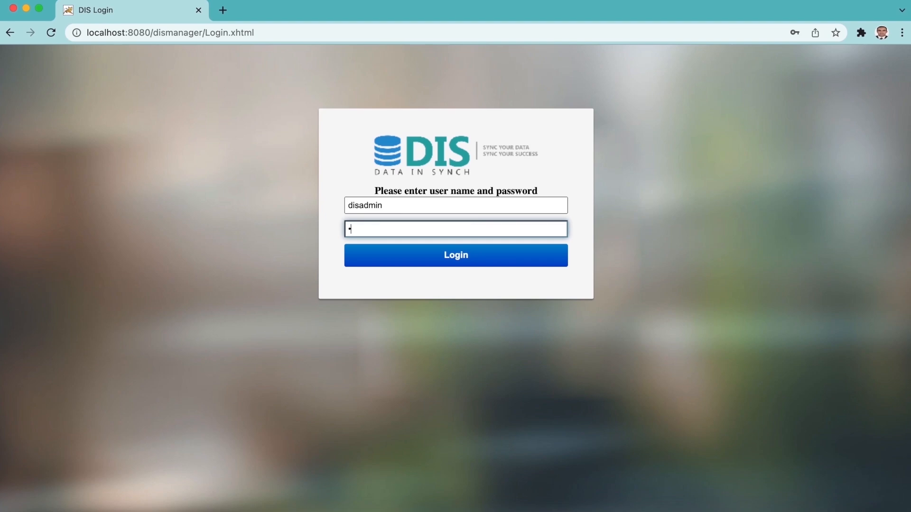
Submit the administrator's user name and password to log in to DIS Manager.
key("Return")
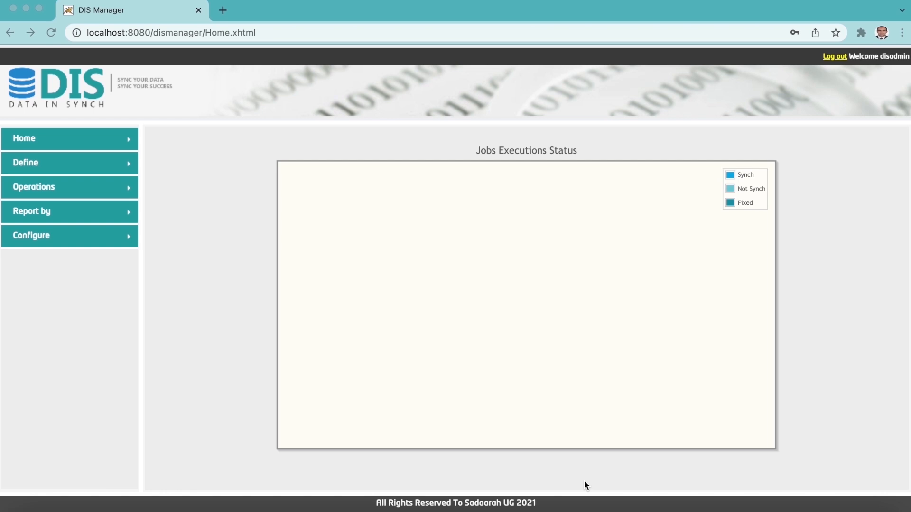
Expand the Define, Operations and Report by sidebar sections, then open Define > Database.
left_click(127, 166)
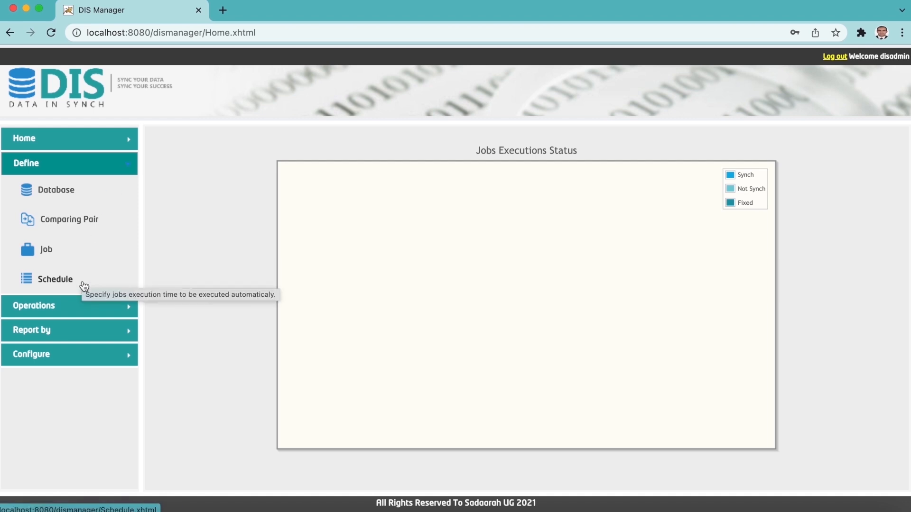
left_click(90, 305)
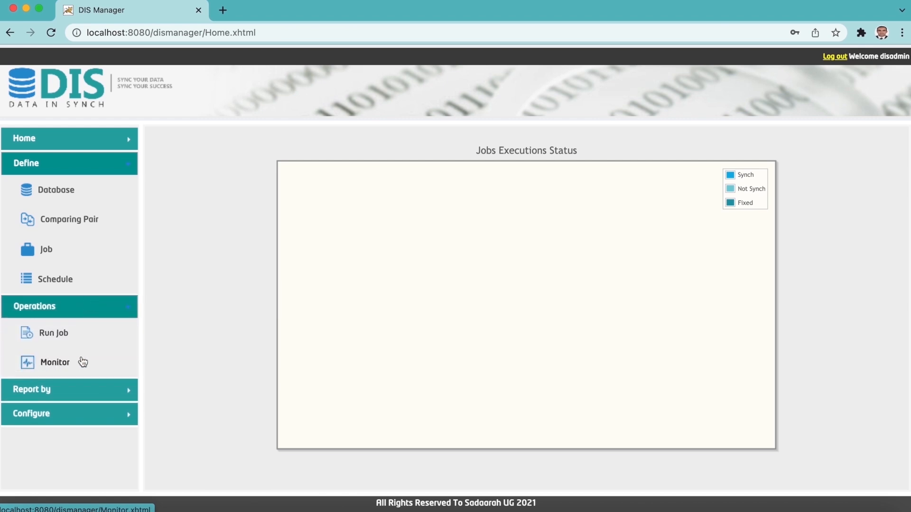
left_click(96, 393)
scroll(96, 393, "down", 1)
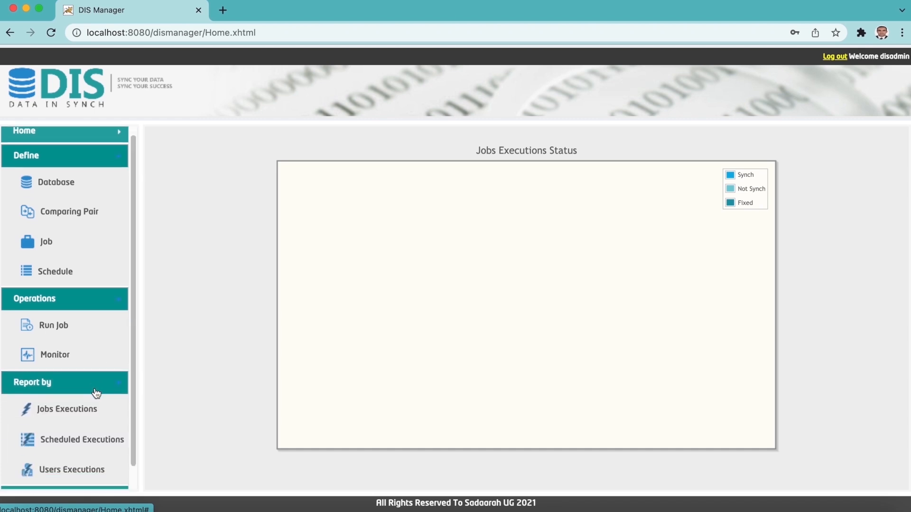
scroll(105, 418, "down", 3)
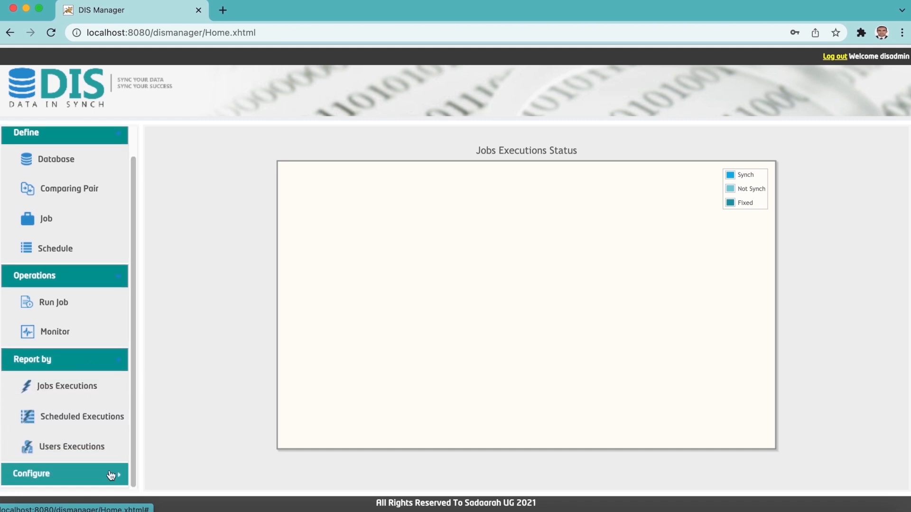
scroll(107, 474, "down", 1)
scroll(107, 475, "down", 4)
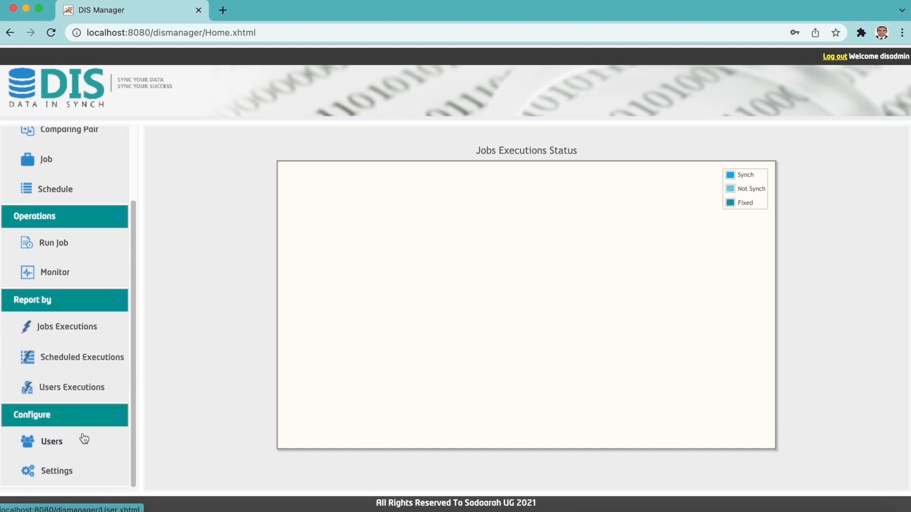
left_click_drag(136, 366, 130, 268)
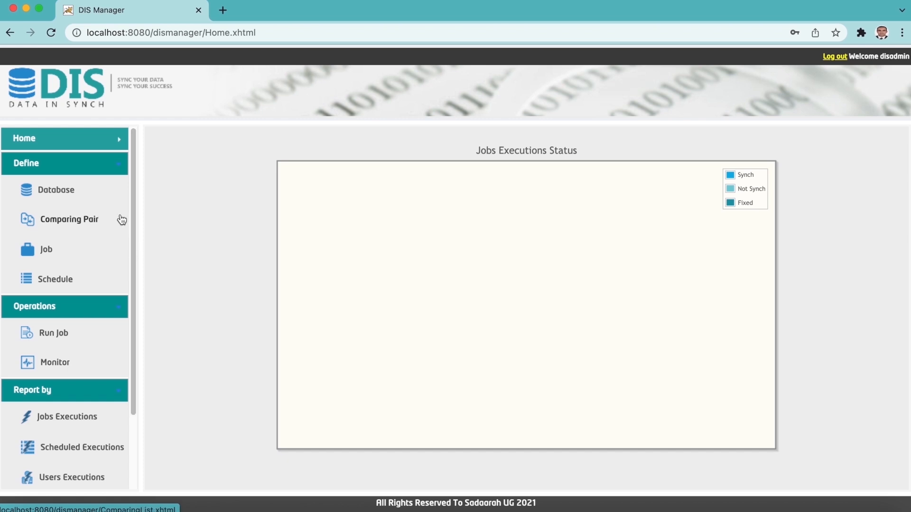
left_click(74, 195)
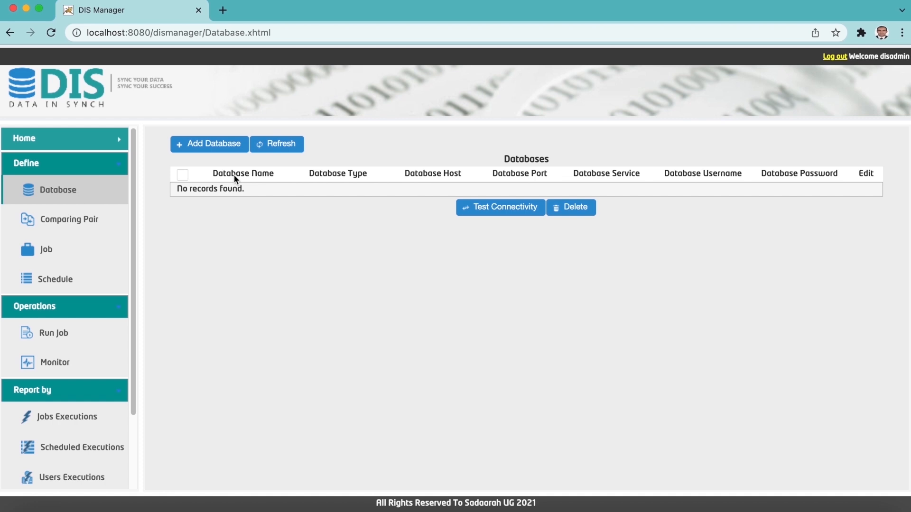
Add Oracle database orcl_src at 192.168.56.2:1521, service xe, user hr, then test and save it.
left_click(230, 153)
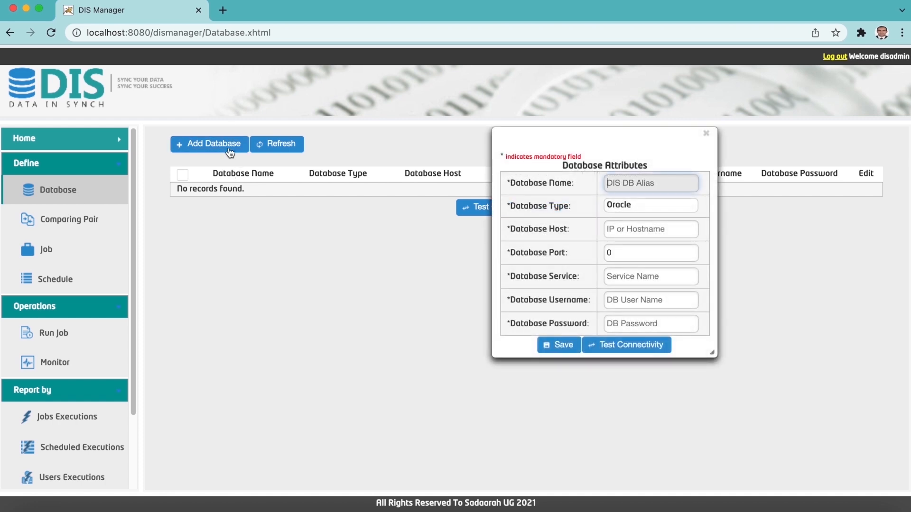
type("orcl_src")
left_click(624, 222)
type("192.")
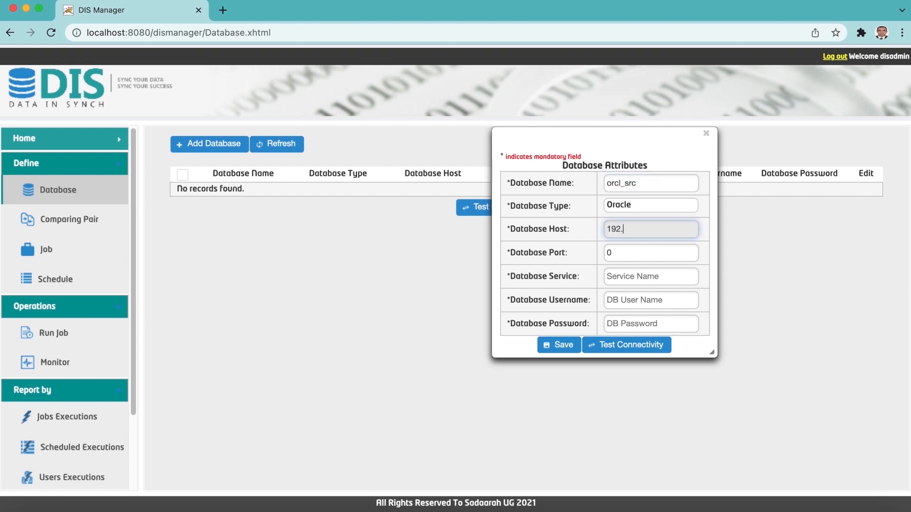
type("168.56.2")
key("Tab")
type("1521")
key("Tab")
type("xe")
key("Tab")
type("hr")
key("Tab")
type("hr")
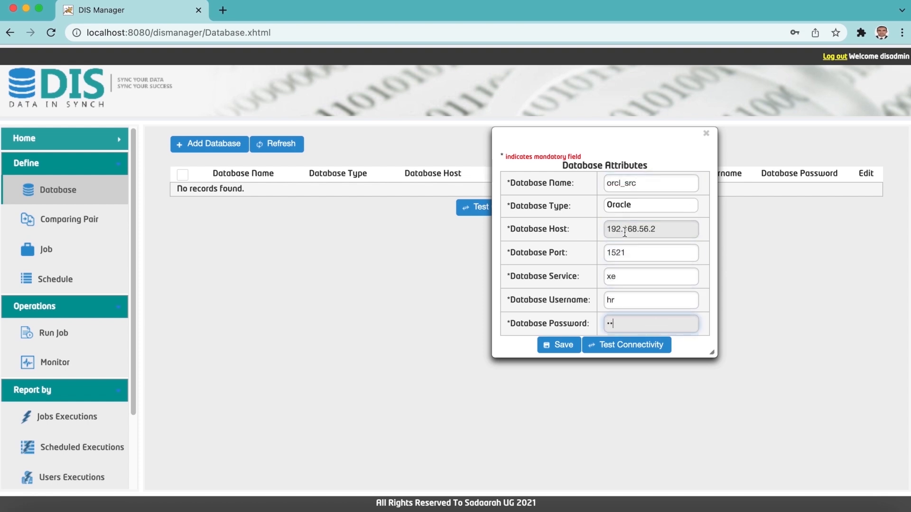
left_click(633, 345)
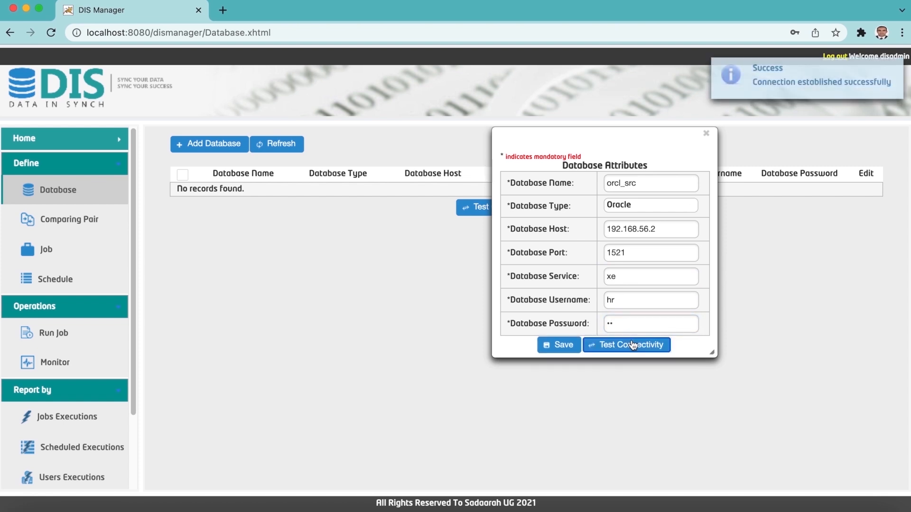
left_click(562, 346)
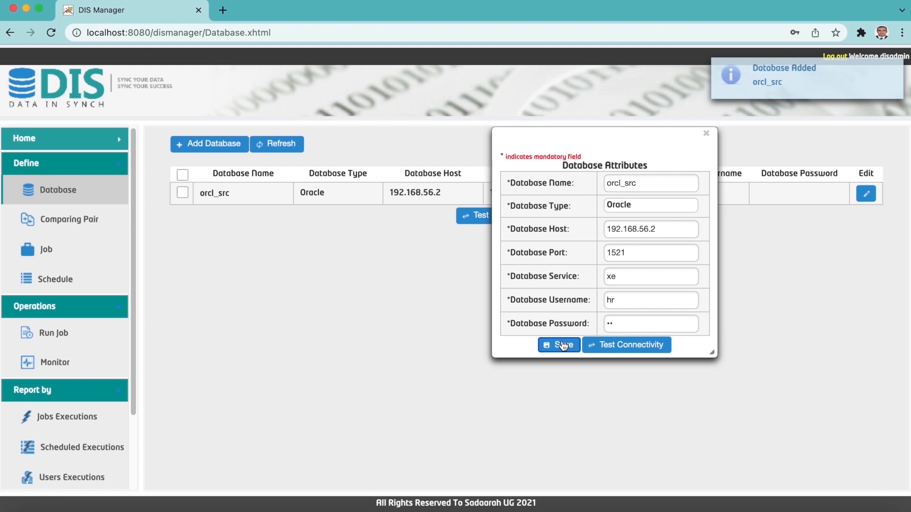
Add MySQL database mysql_trg at 192.168.56.2:3306, database payroll, user root, then test and save it.
left_click(192, 147)
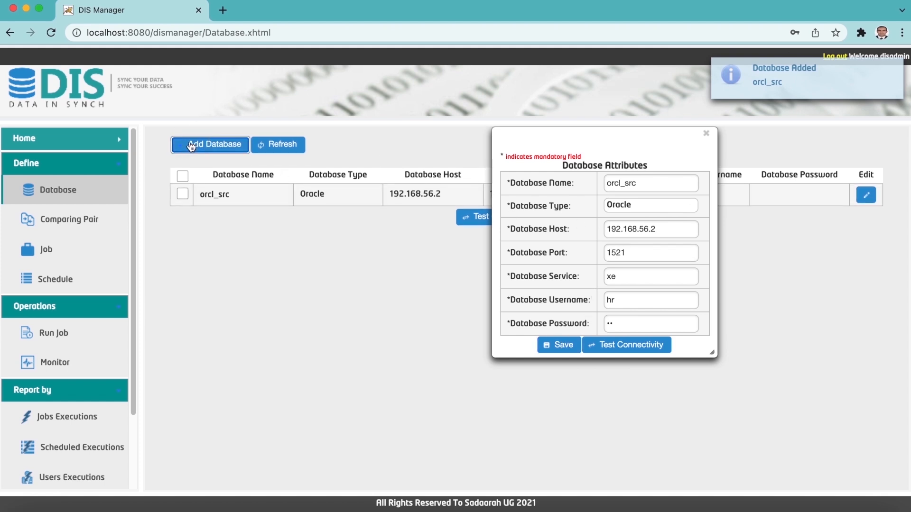
left_click(660, 180)
type("mysql_trg")
left_click(657, 230)
type("192.168.56.23306payrollroot")
left_click(639, 346)
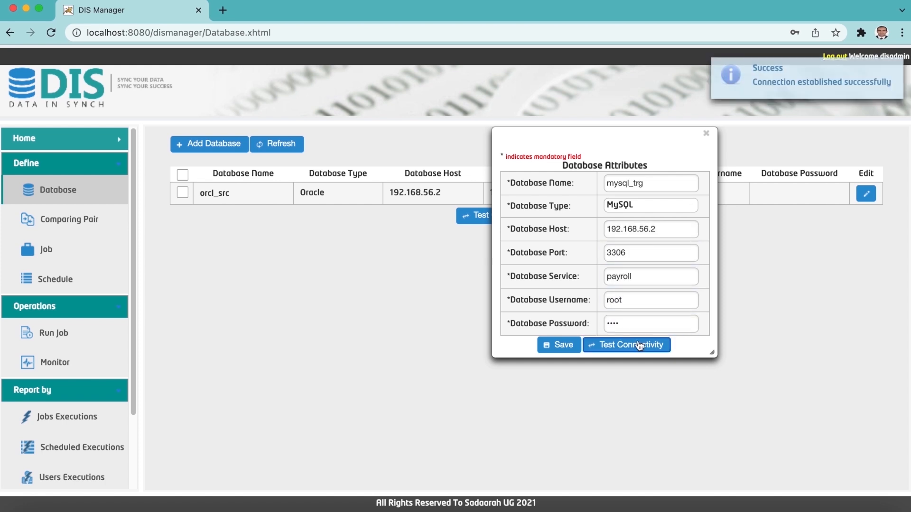
left_click(560, 345)
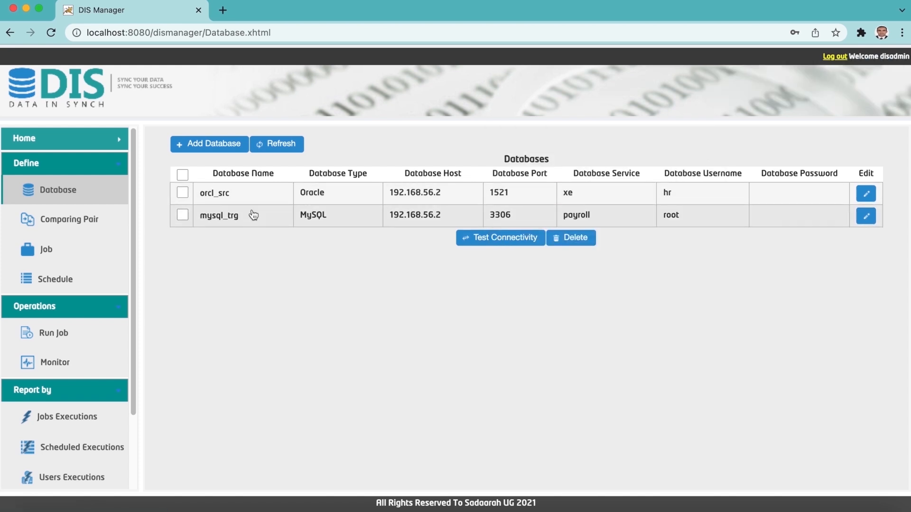
left_click(66, 223)
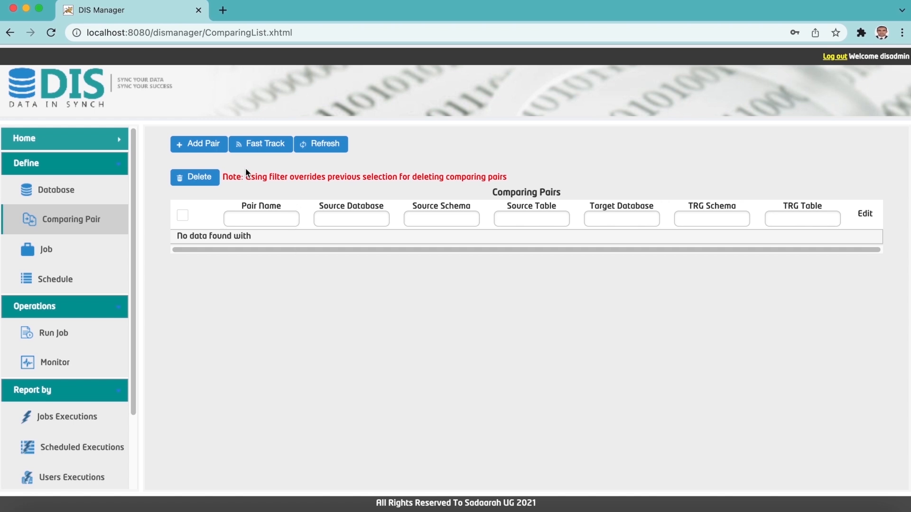
left_click(202, 144)
scroll(359, 308, "down", 2)
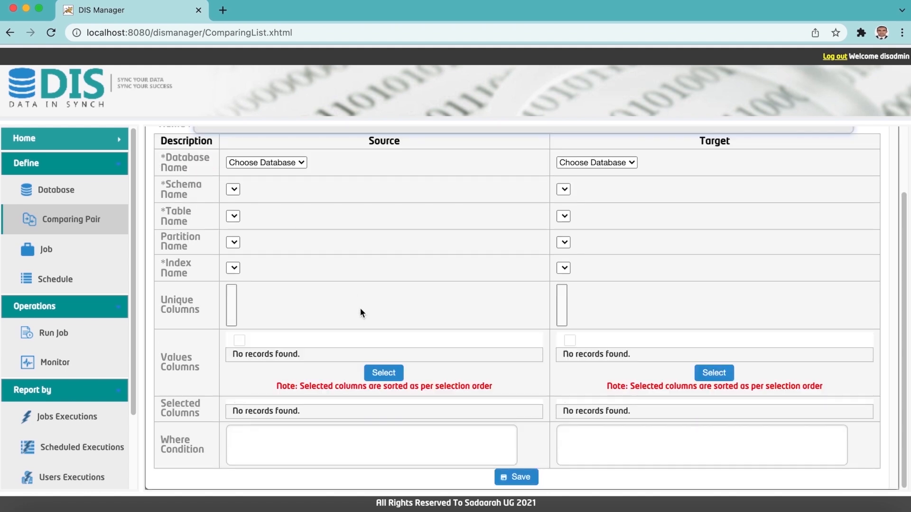
scroll(474, 450, "up", 3)
scroll(676, 378, "up", 1)
left_click(874, 135)
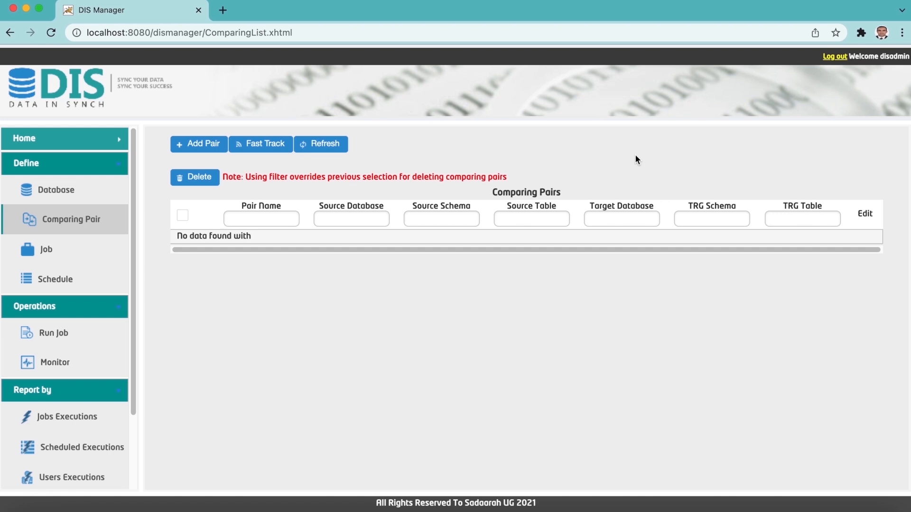
In Fast Track, choose source orcl_src schema HR and target mysql_trg schema PAYROLL.
left_click(261, 144)
left_click(397, 218)
left_click(397, 232)
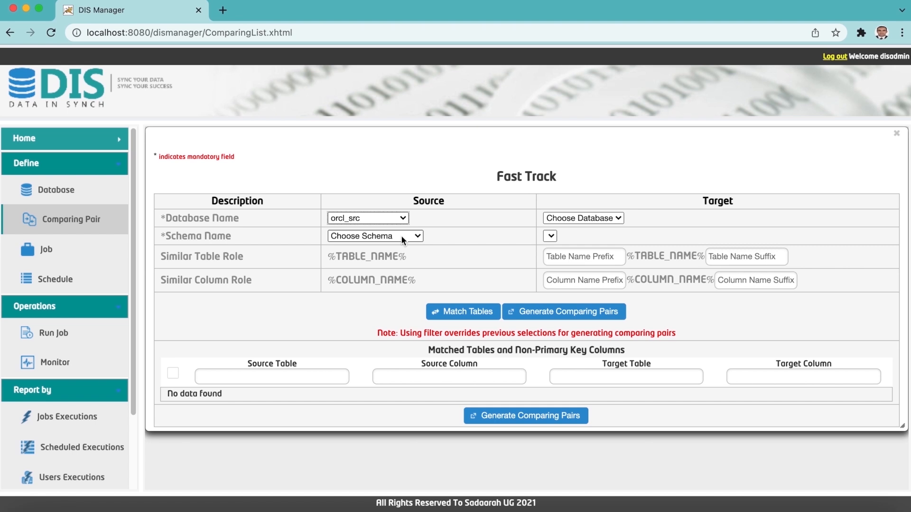
left_click(400, 236)
left_click(386, 335)
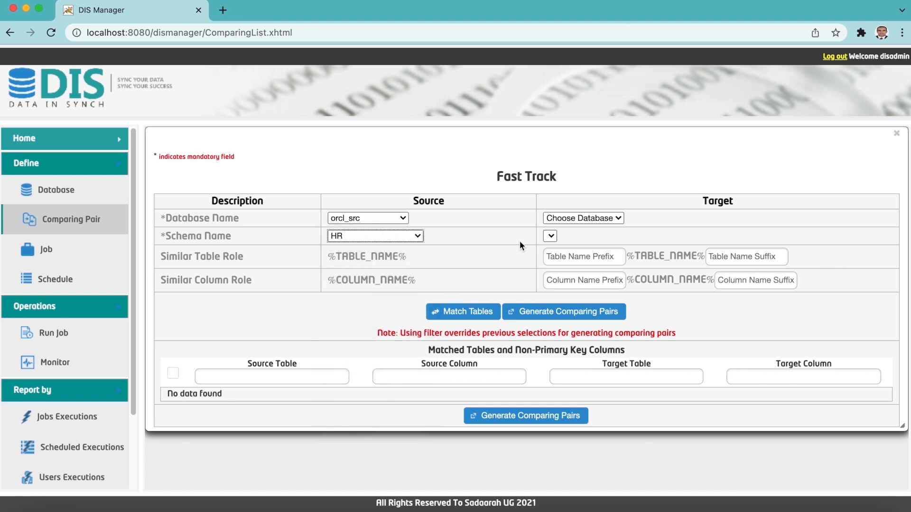
left_click(590, 218)
left_click(573, 249)
left_click(612, 237)
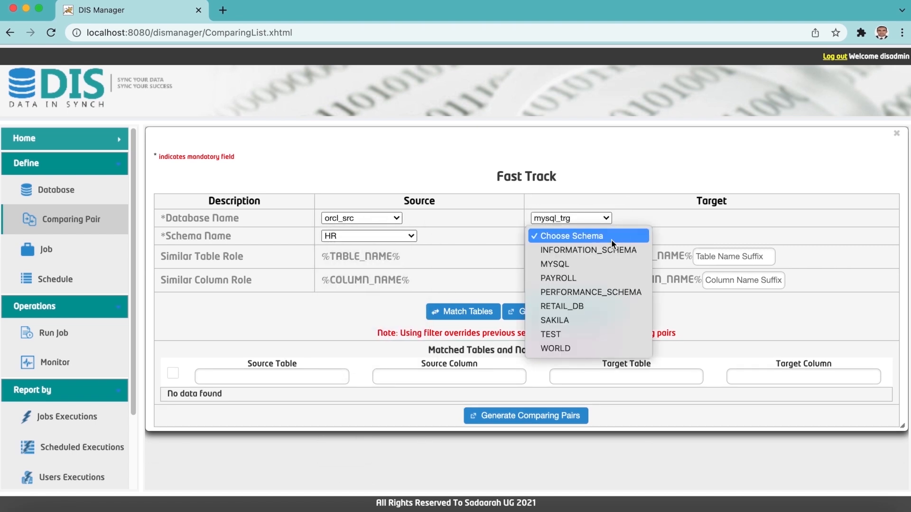
left_click(592, 278)
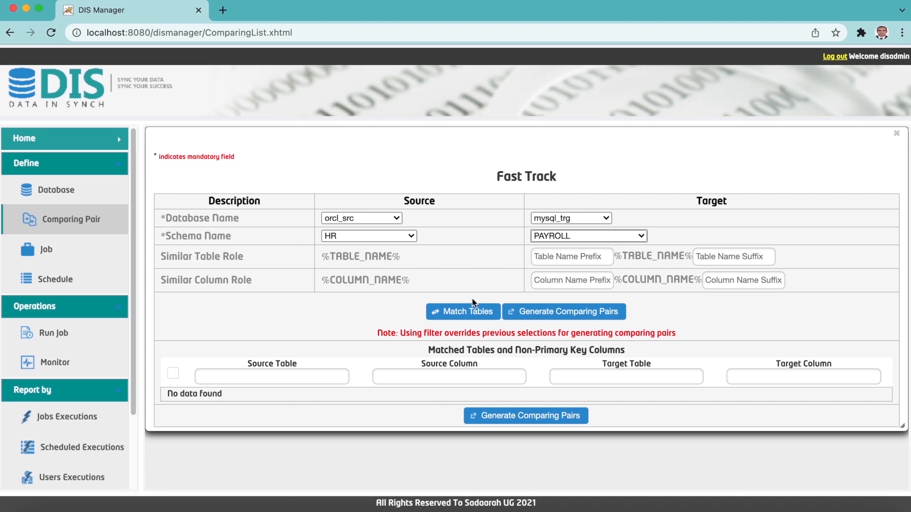
Match the tables, select all matched columns, and generate the comparing pairs.
left_click(465, 312)
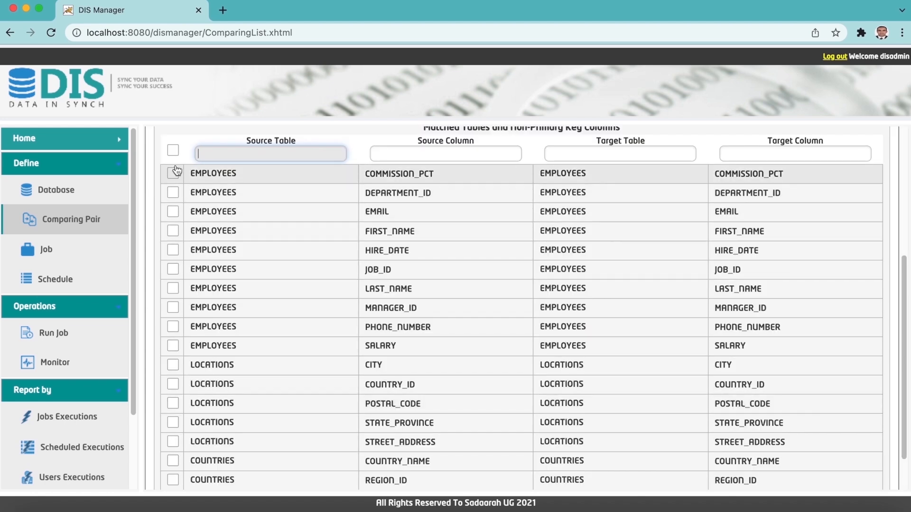
left_click(172, 152)
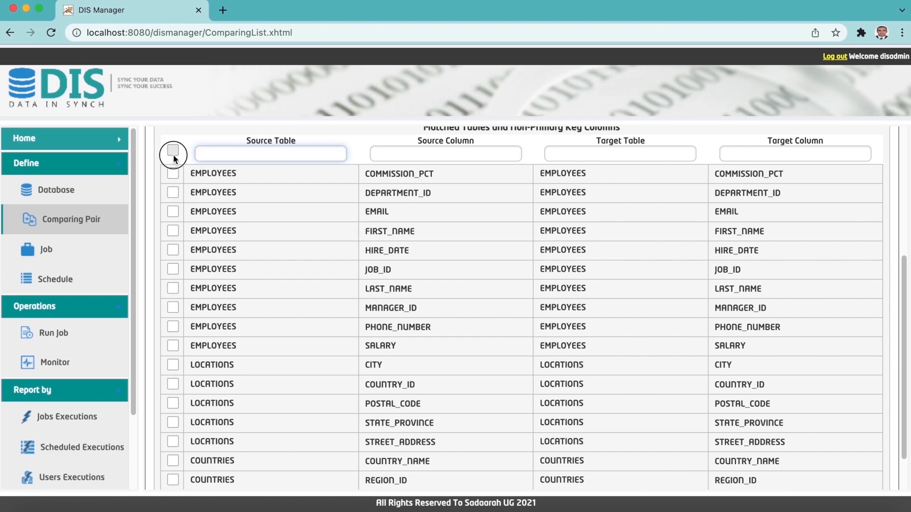
scroll(322, 267, "down", 1)
scroll(475, 307, "up", 5)
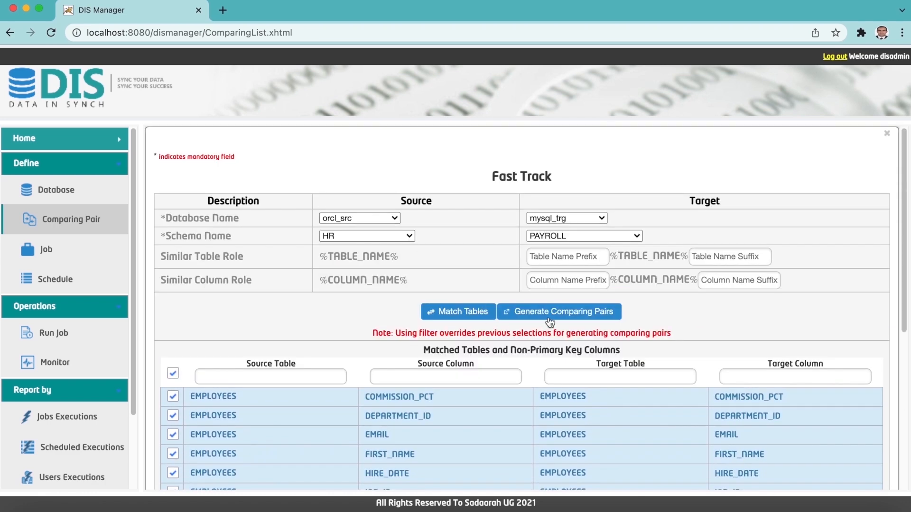
left_click(550, 322)
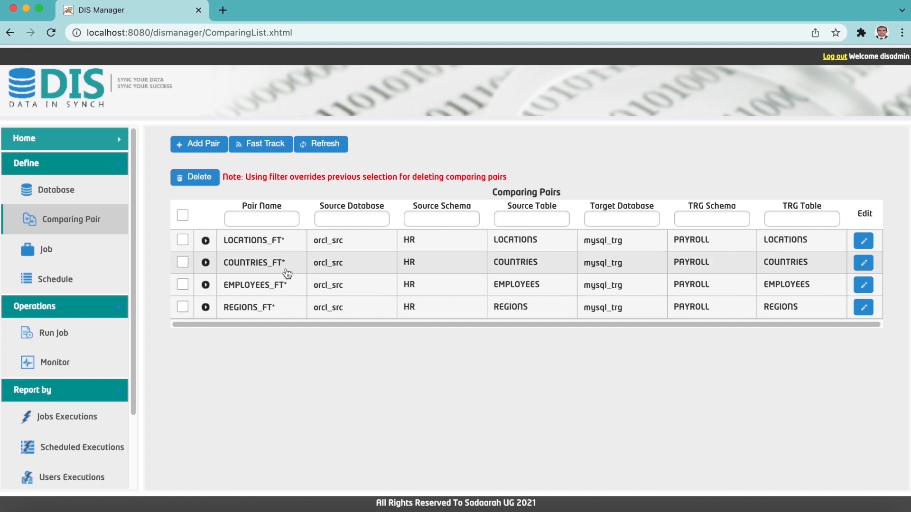
left_click(205, 285)
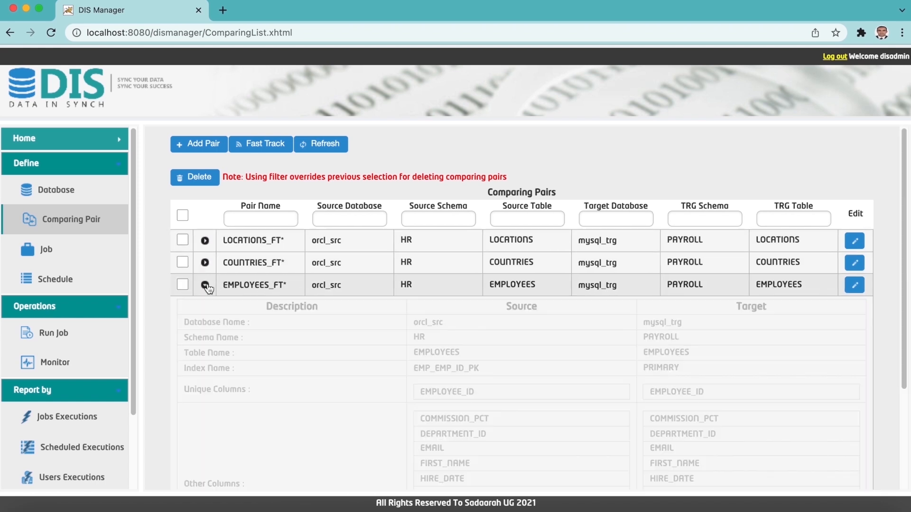
scroll(344, 291, "down", 3)
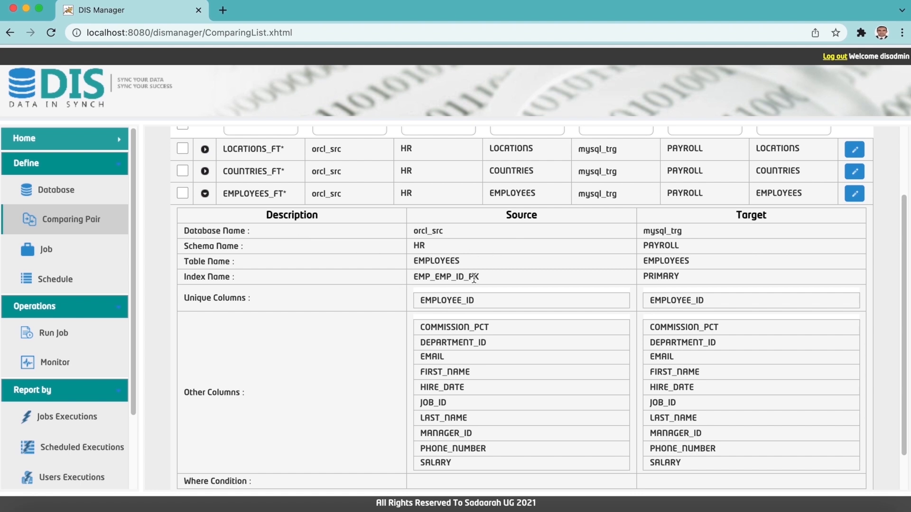
scroll(702, 308, "down", 2)
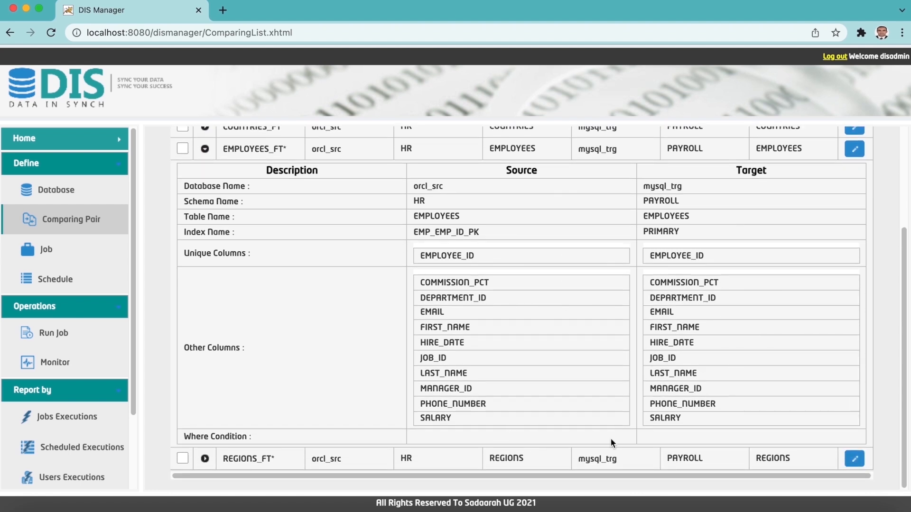
scroll(720, 413, "up", 3)
left_click(204, 227)
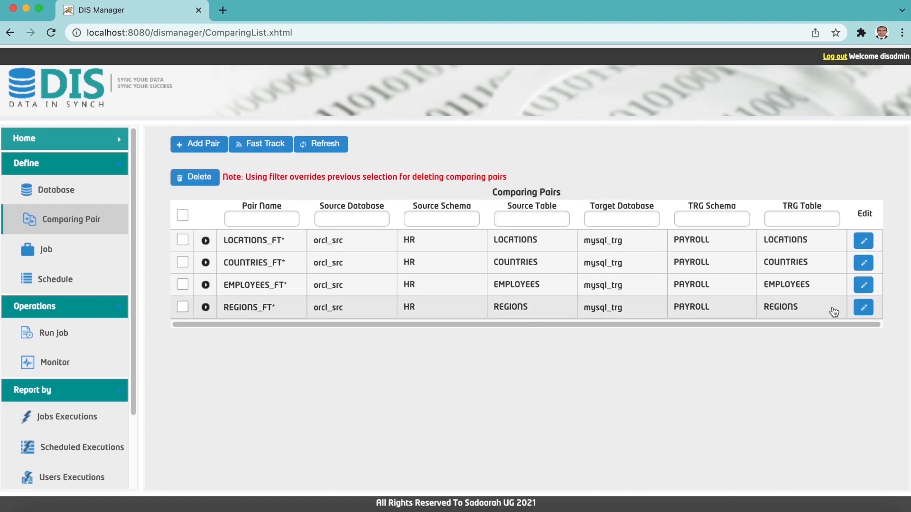
left_click(863, 307)
scroll(670, 296, "down", 2)
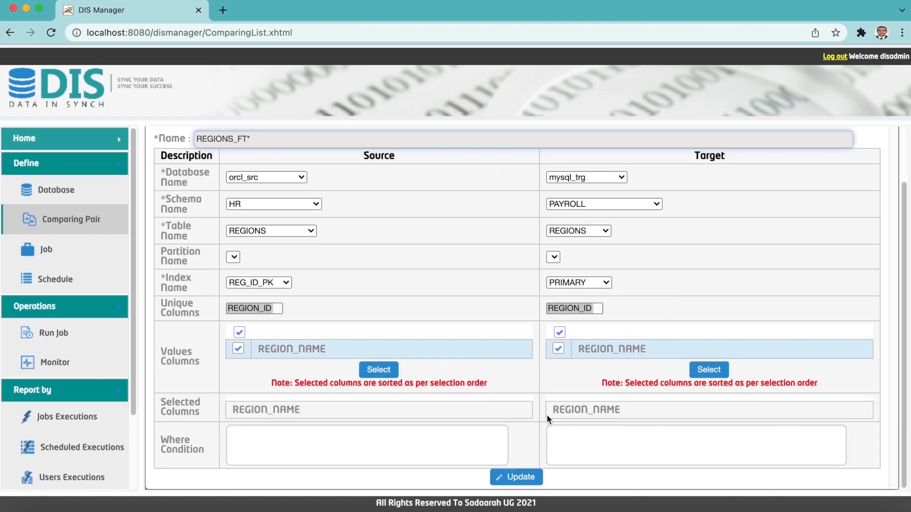
left_click(452, 433)
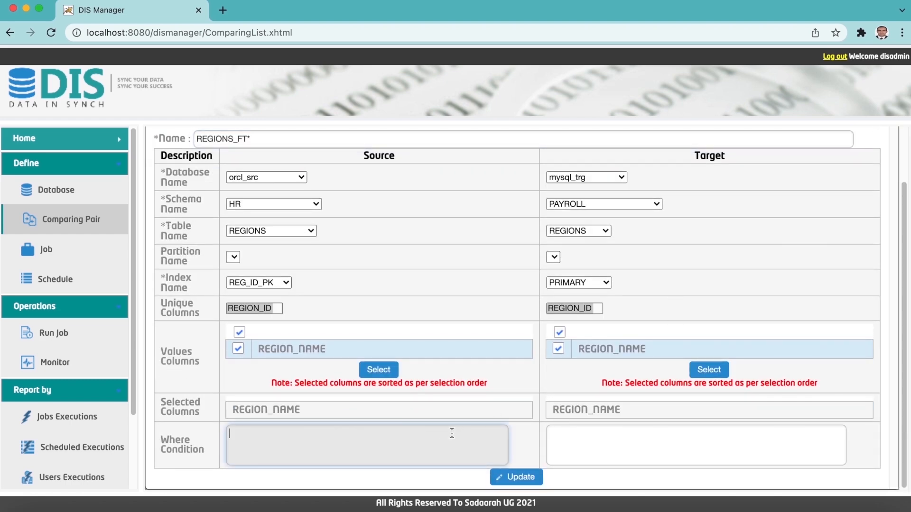
left_click(521, 478)
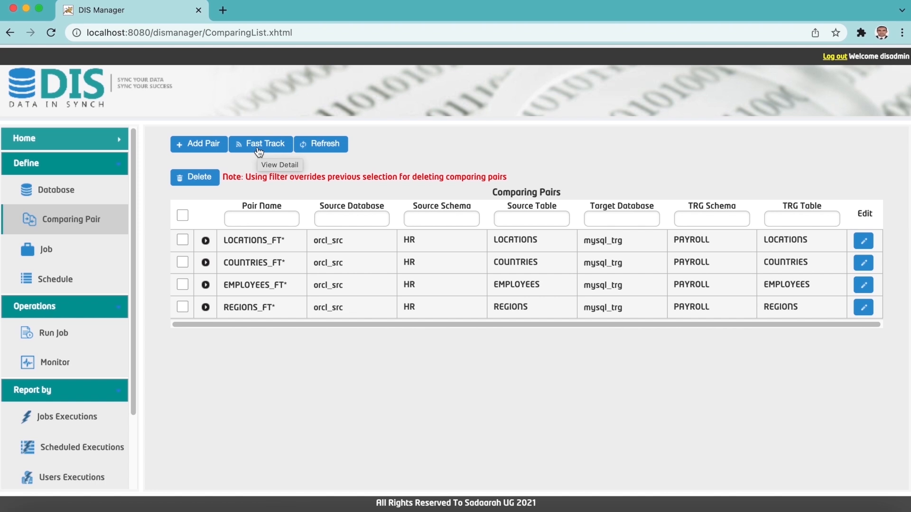
Go to the Jobs page and bring up the Fast Track job generator.
left_click(101, 250)
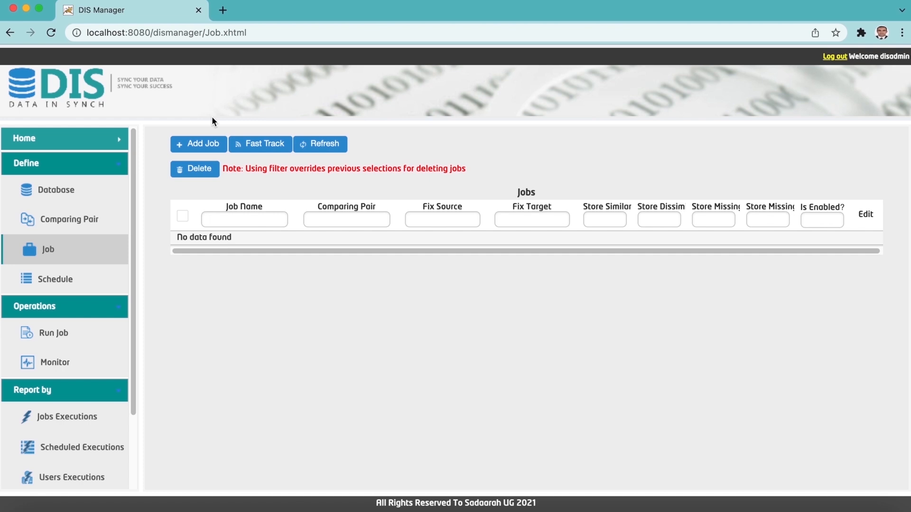
left_click(251, 150)
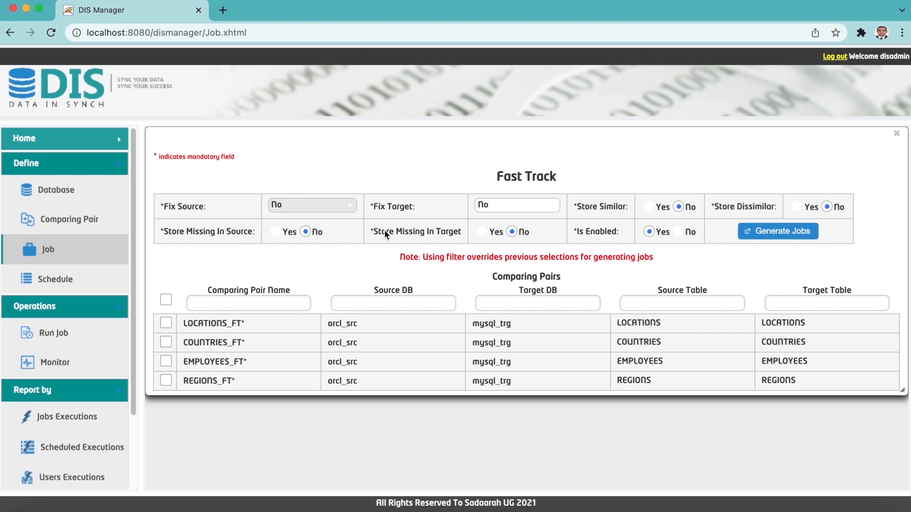
Review the Fix Source and Fix Target choices, leaving both set to No.
left_click(353, 212)
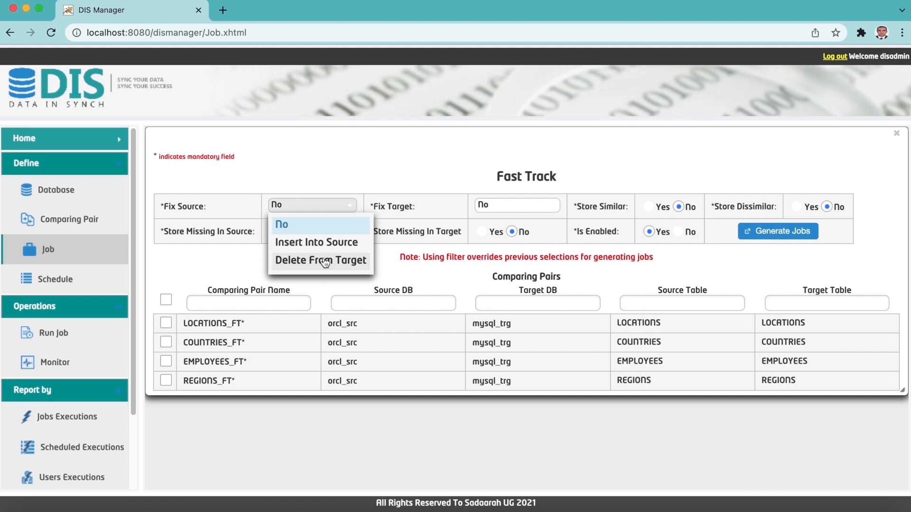
left_click(336, 175)
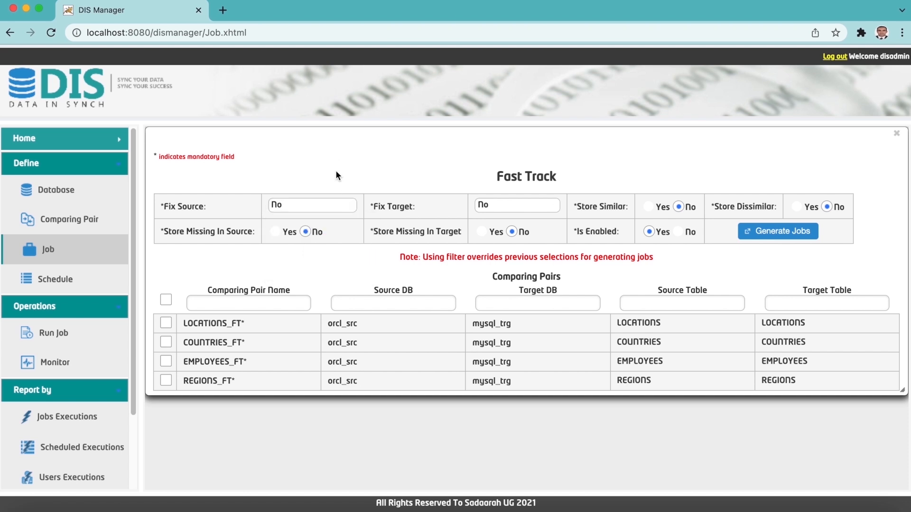
left_click(491, 207)
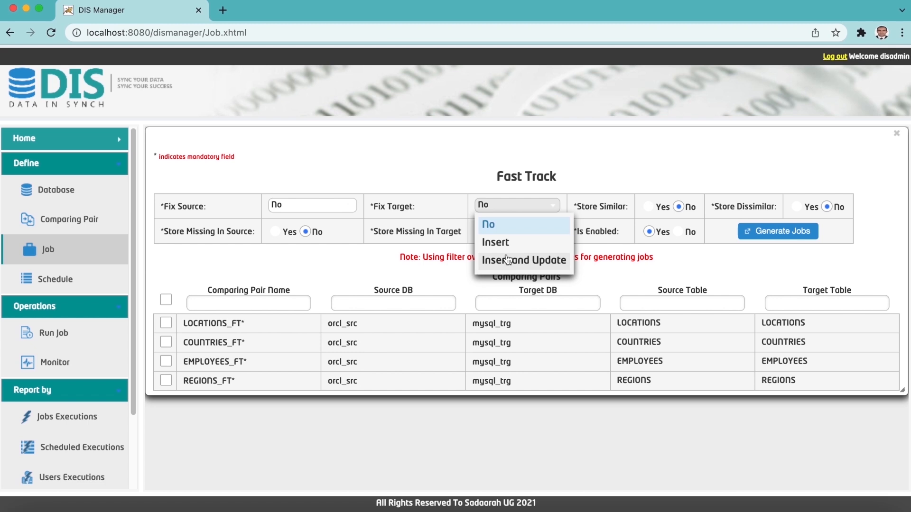
left_click(579, 200)
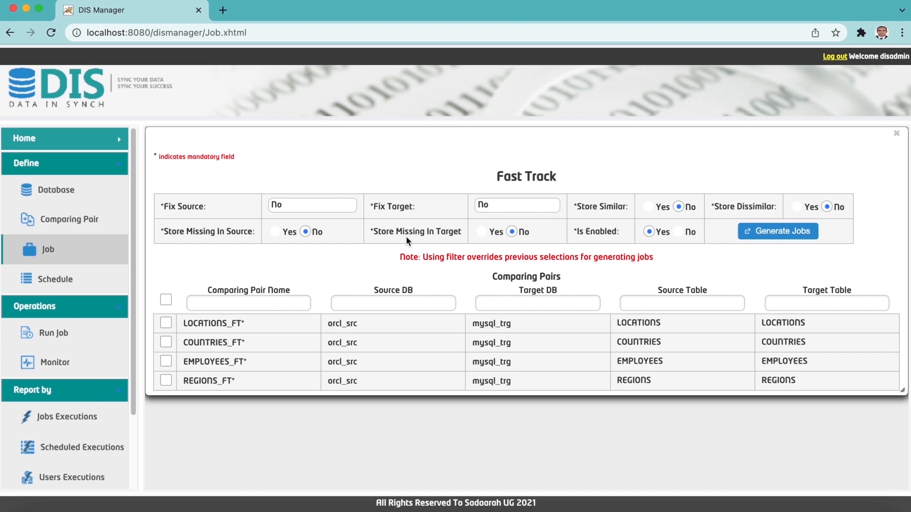
Set all four store options to Yes and generate the job for the EMPLOYEES_FT* pair.
left_click(649, 207)
left_click(797, 207)
left_click(275, 232)
left_click(481, 231)
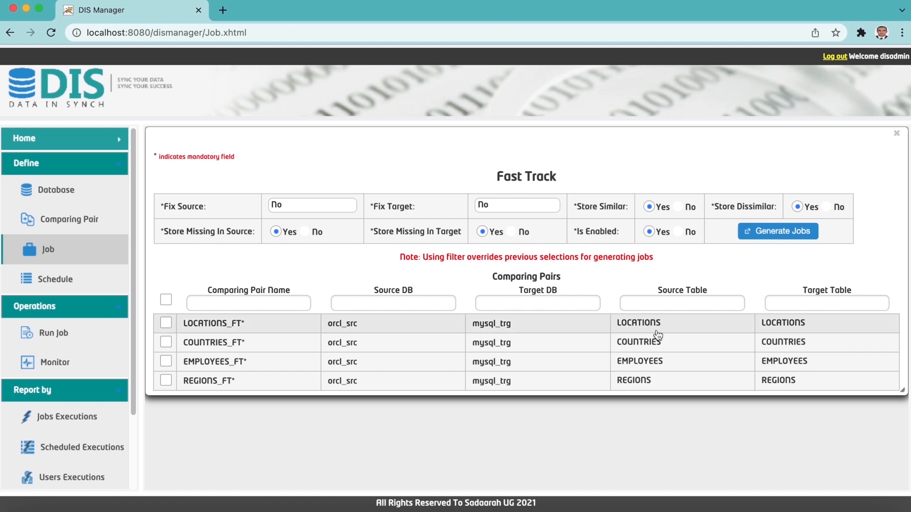
left_click(166, 362)
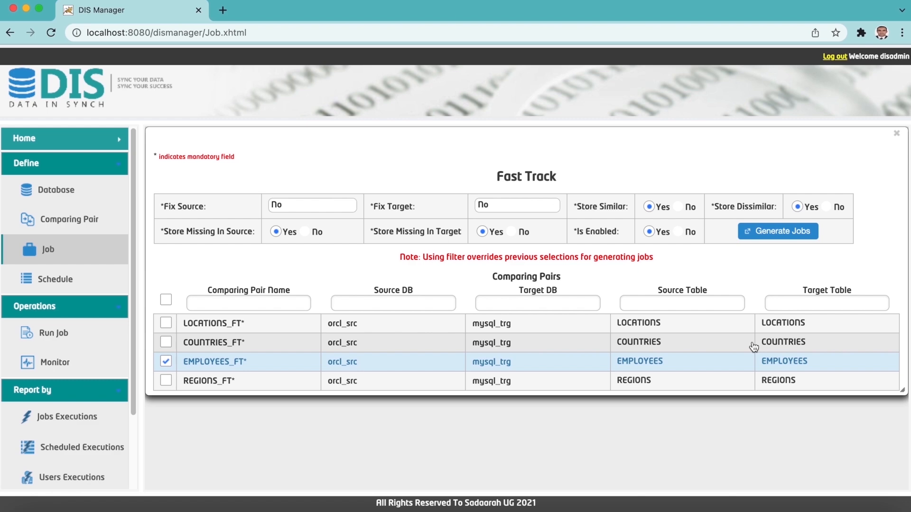
left_click(777, 233)
left_click(896, 133)
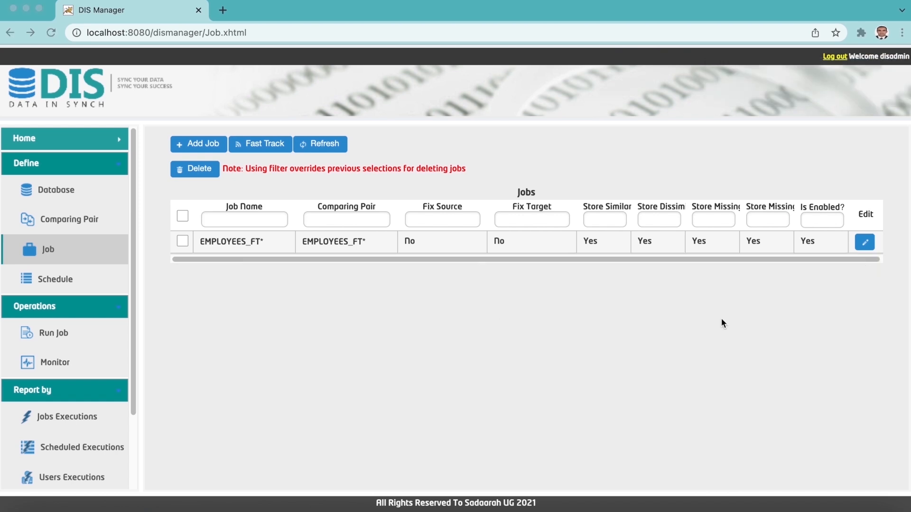
left_click(60, 333)
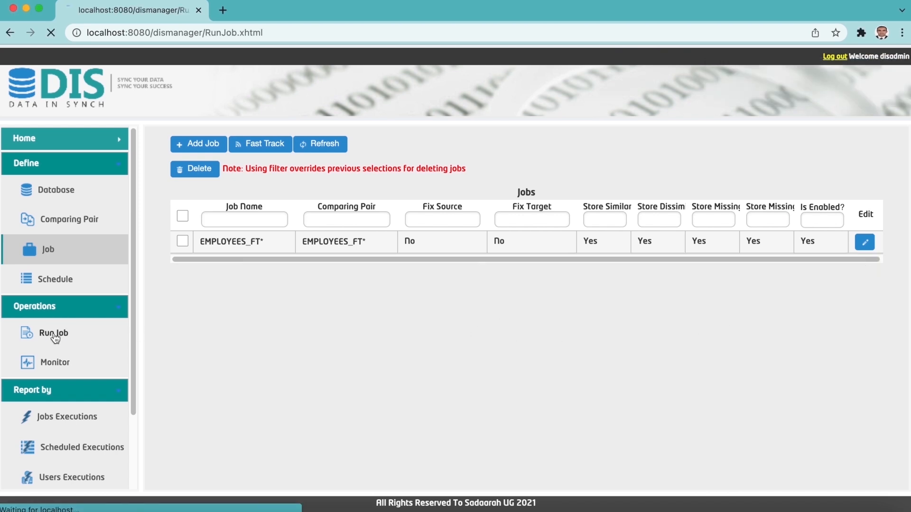
left_click(182, 206)
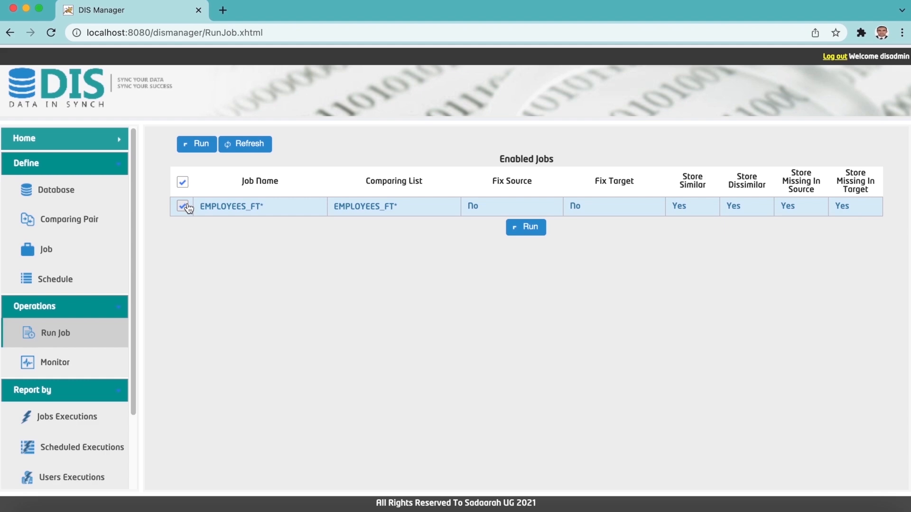
left_click(534, 230)
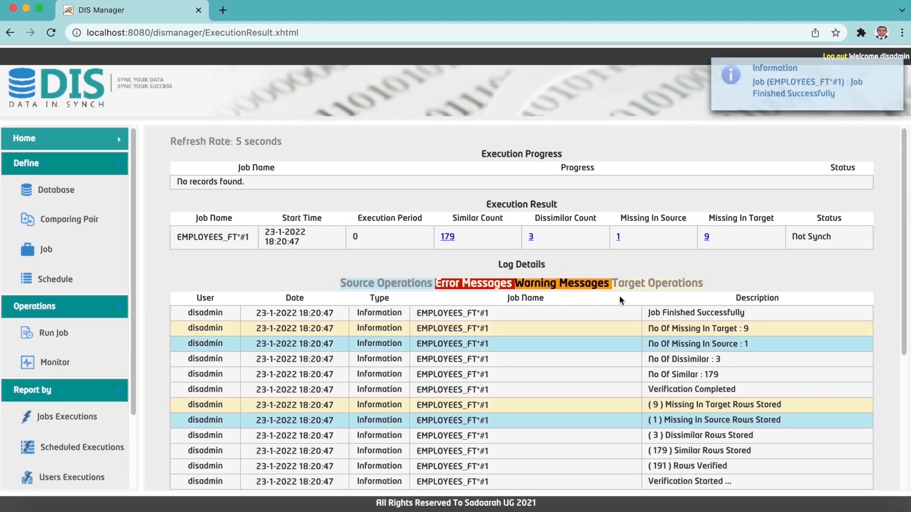
scroll(619, 295, "down", 1)
scroll(619, 295, "down", 5)
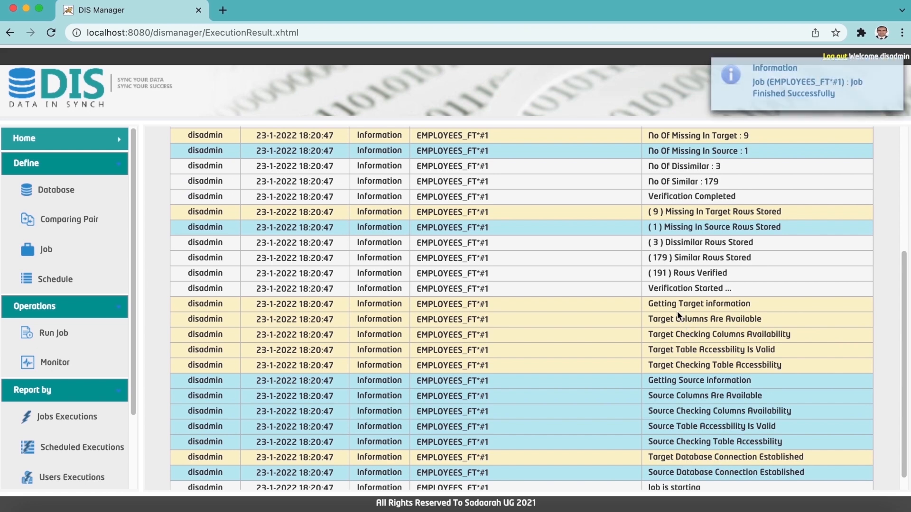
scroll(698, 313, "up", 1)
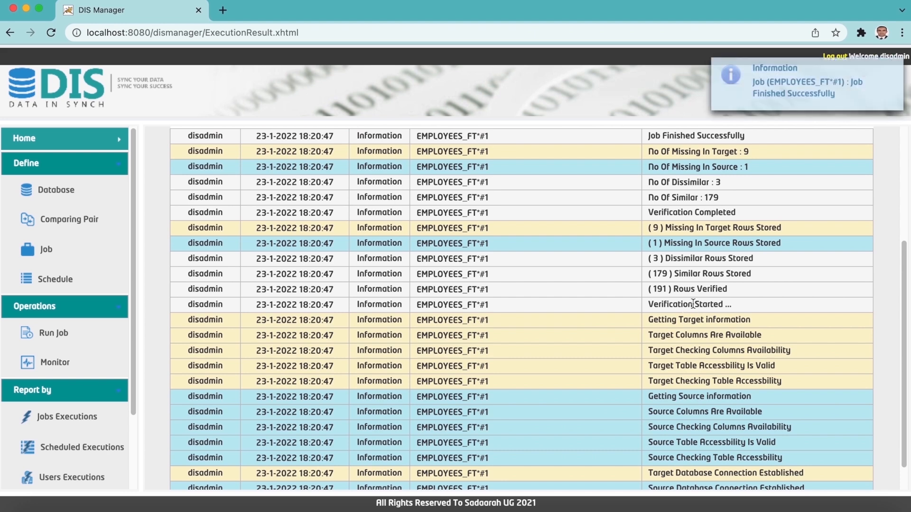
scroll(722, 300, "up", 1)
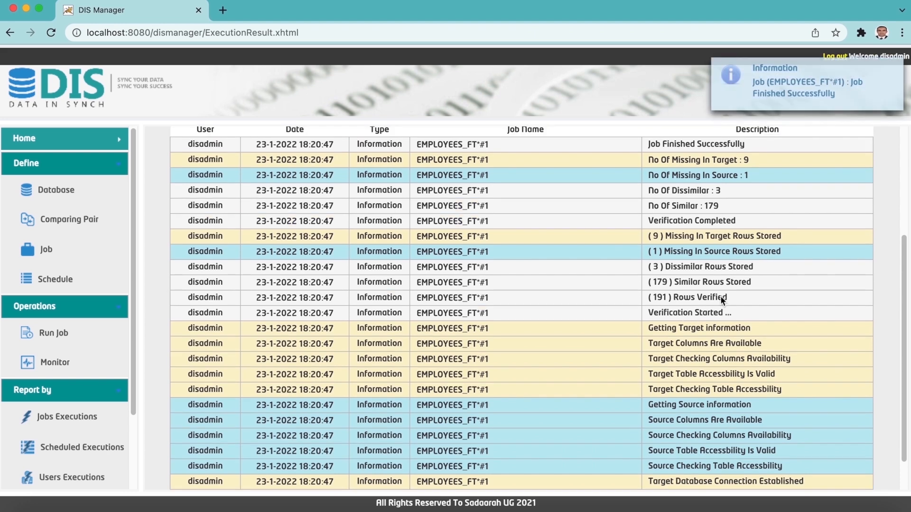
scroll(720, 299, "up", 1)
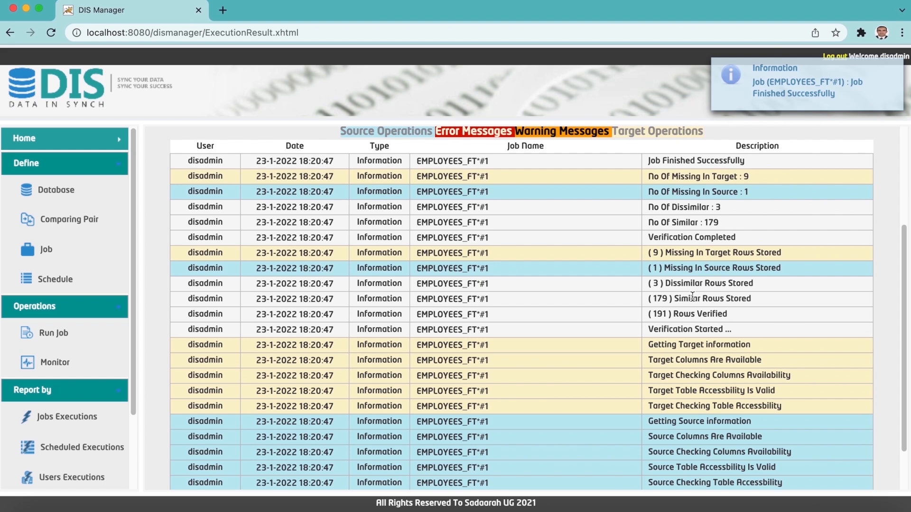
scroll(692, 296, "up", 2)
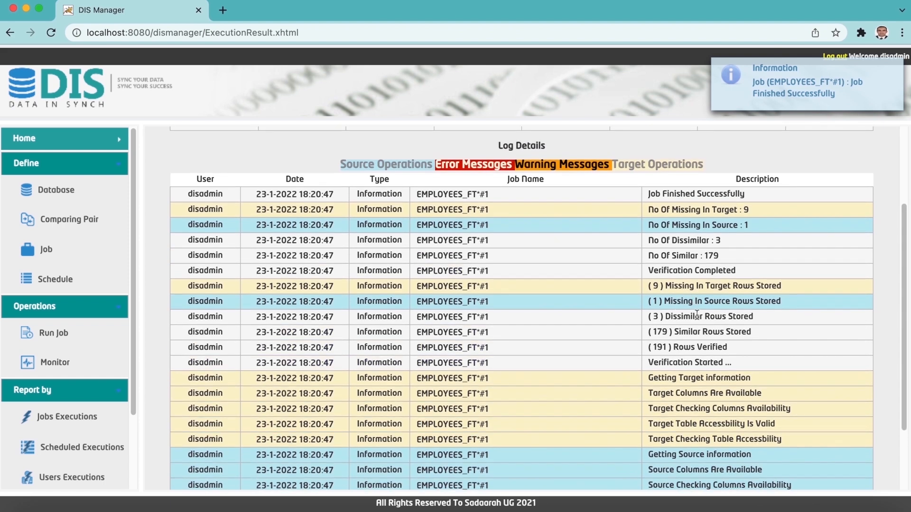
scroll(696, 313, "up", 1)
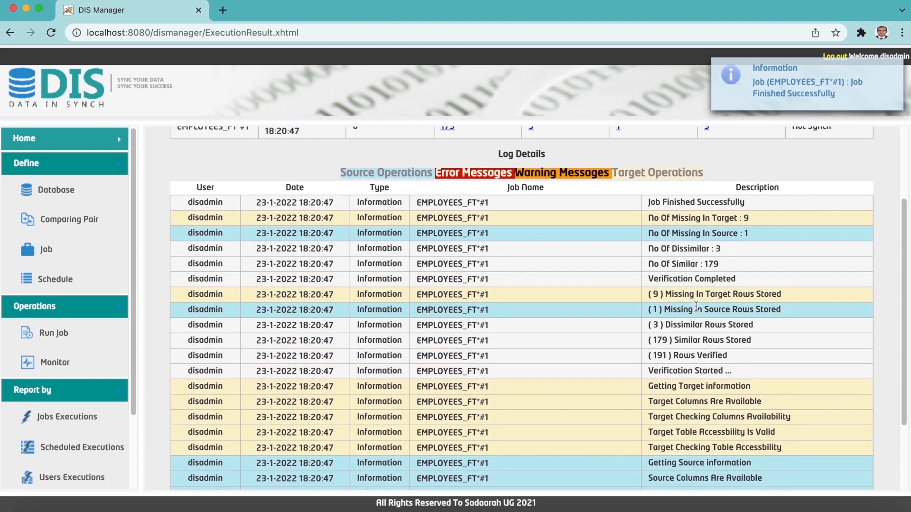
scroll(696, 308, "up", 3)
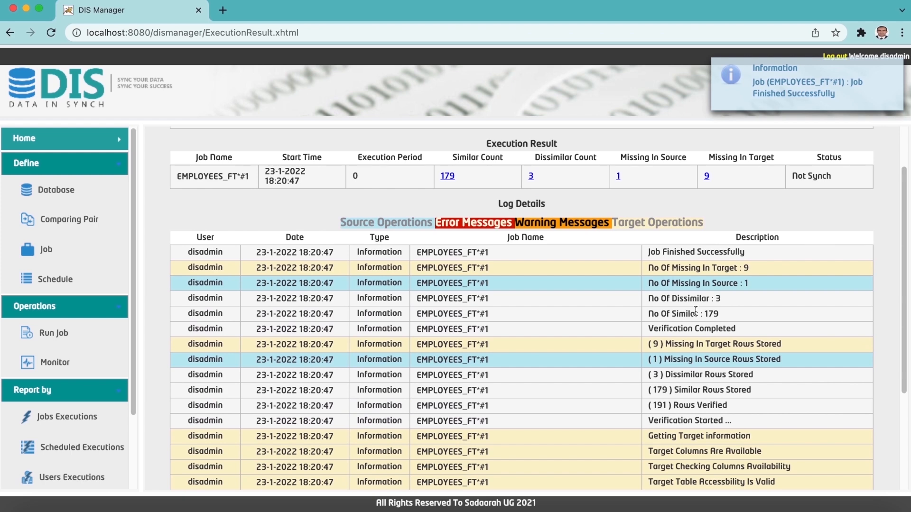
scroll(695, 311, "up", 2)
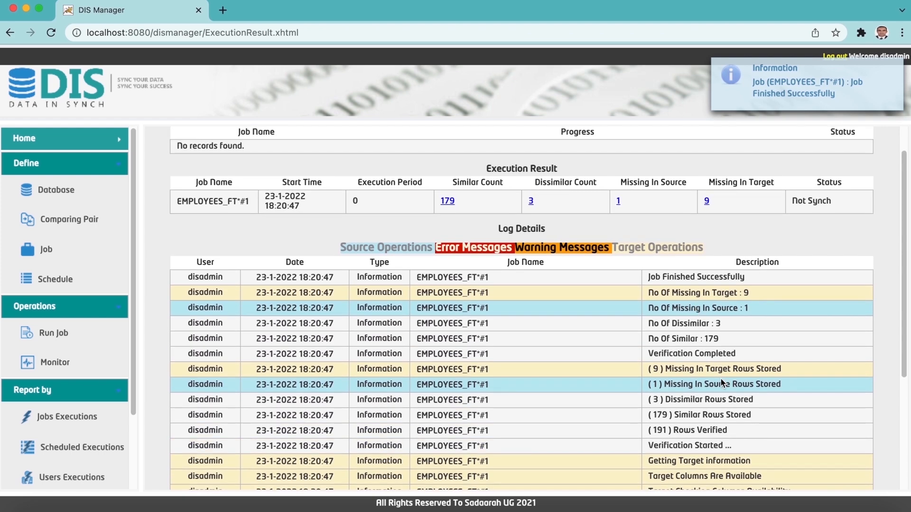
scroll(444, 246, "up", 2)
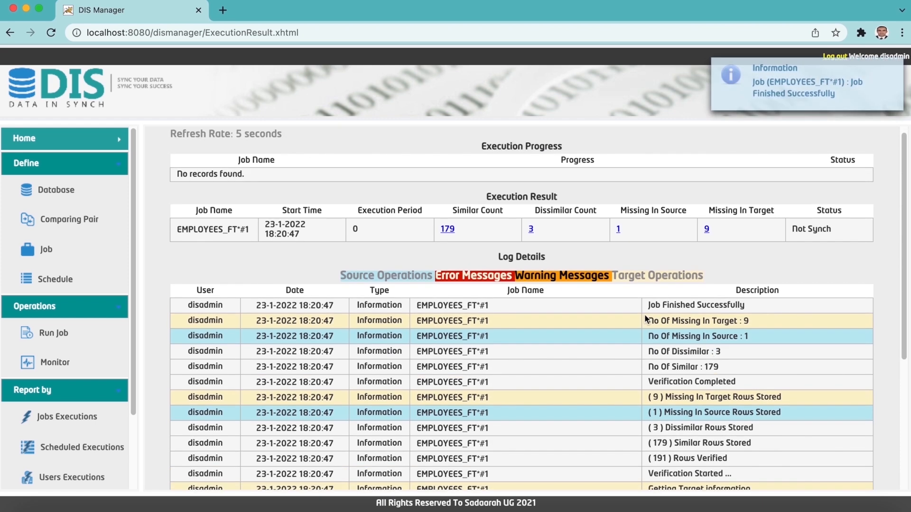
left_click(445, 234)
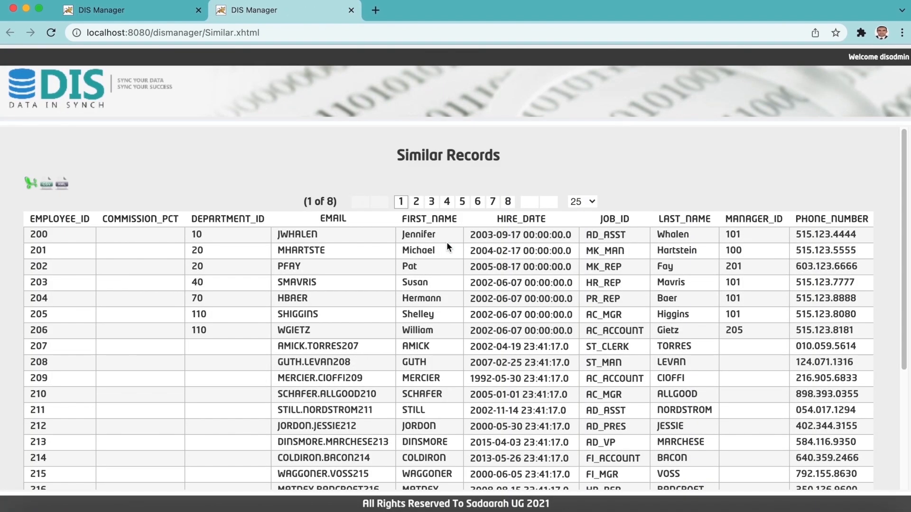
scroll(486, 256, "down", 1)
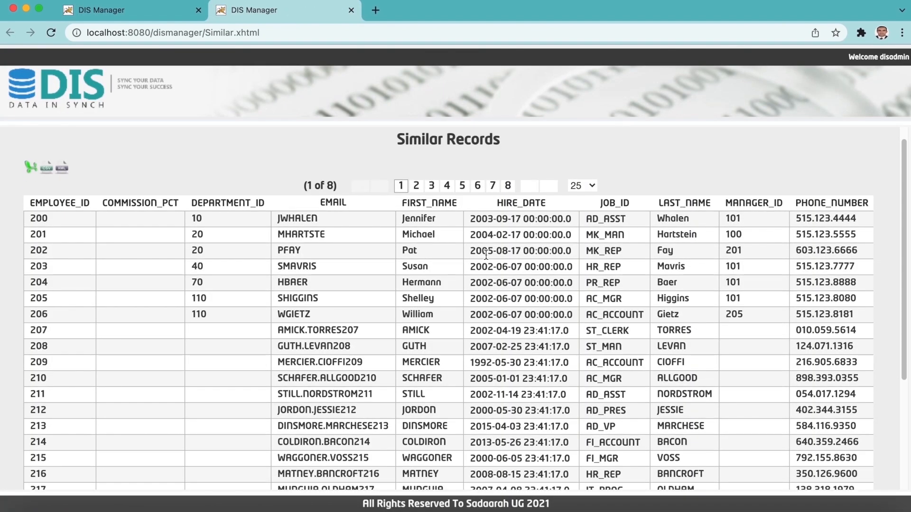
scroll(486, 257, "down", 5)
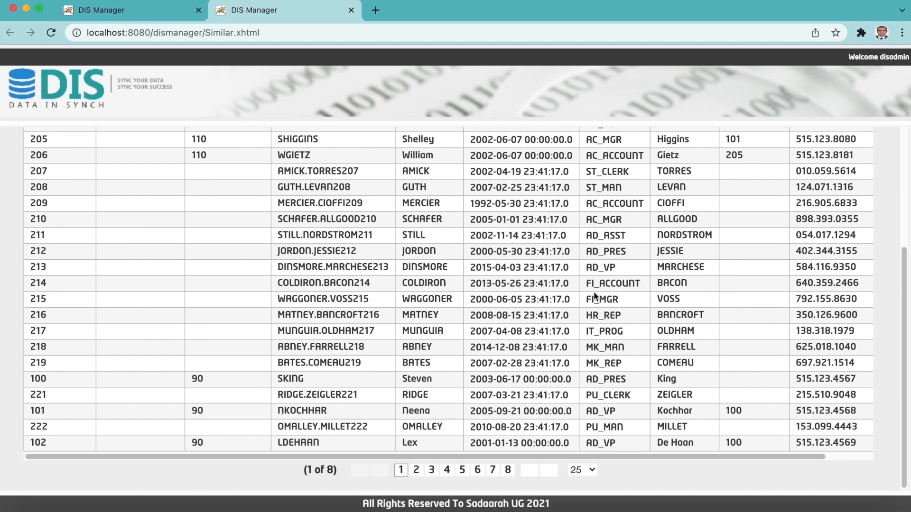
scroll(593, 292, "up", 5)
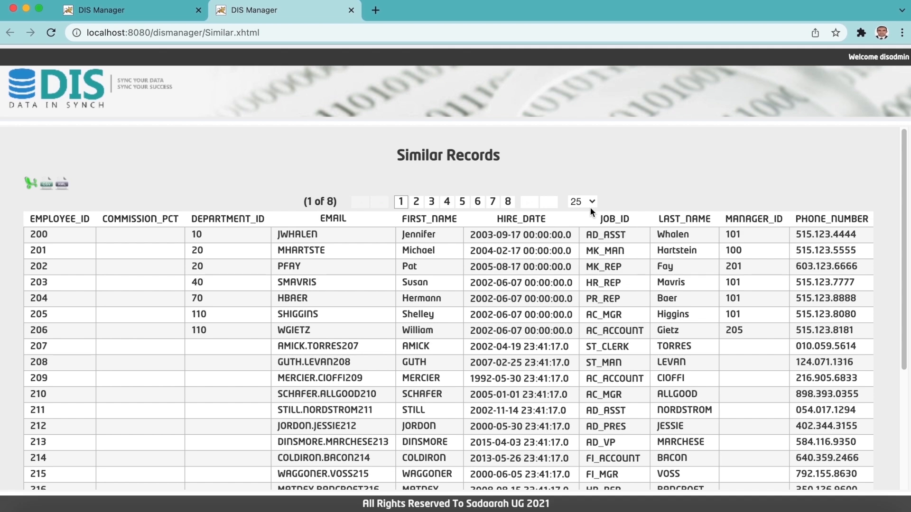
key("super+w")
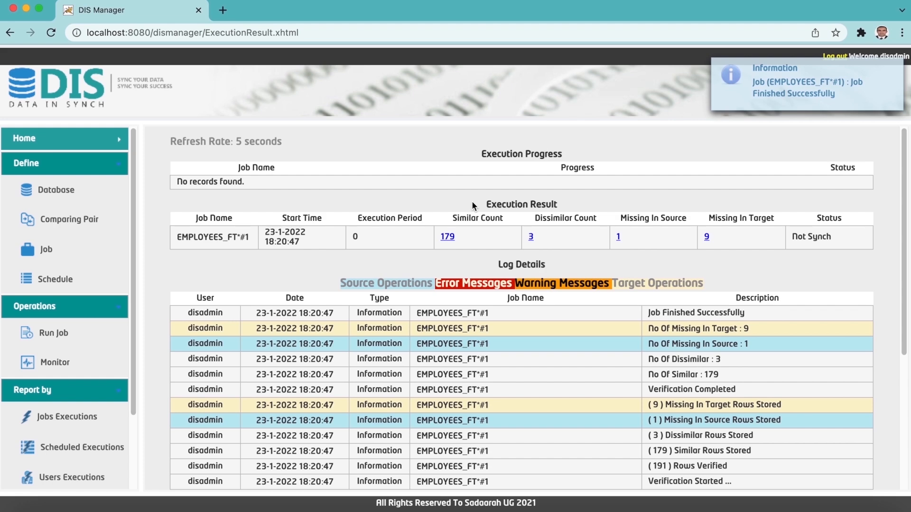
left_click(531, 239)
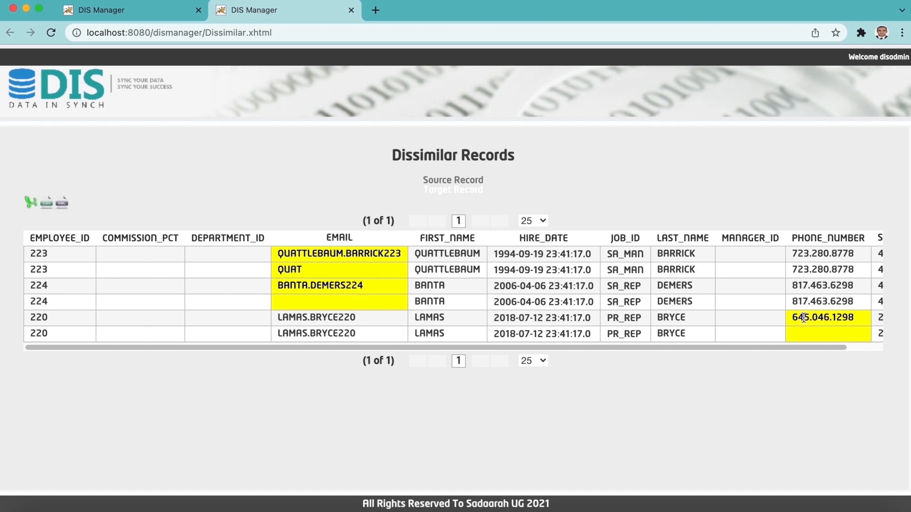
left_click(351, 10)
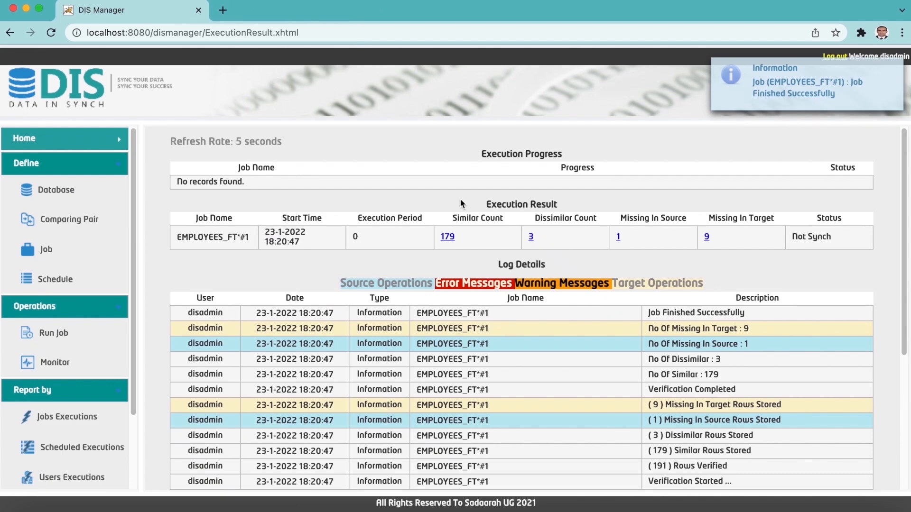
left_click(619, 237)
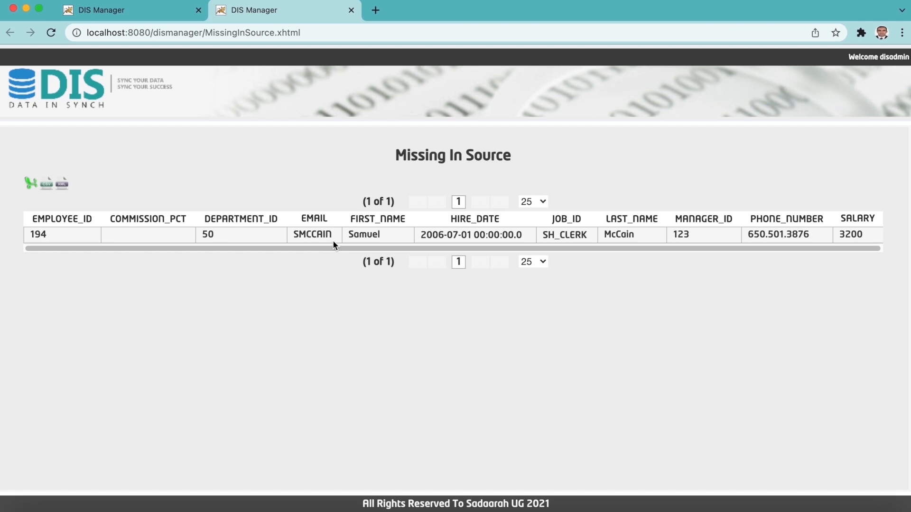
left_click(351, 10)
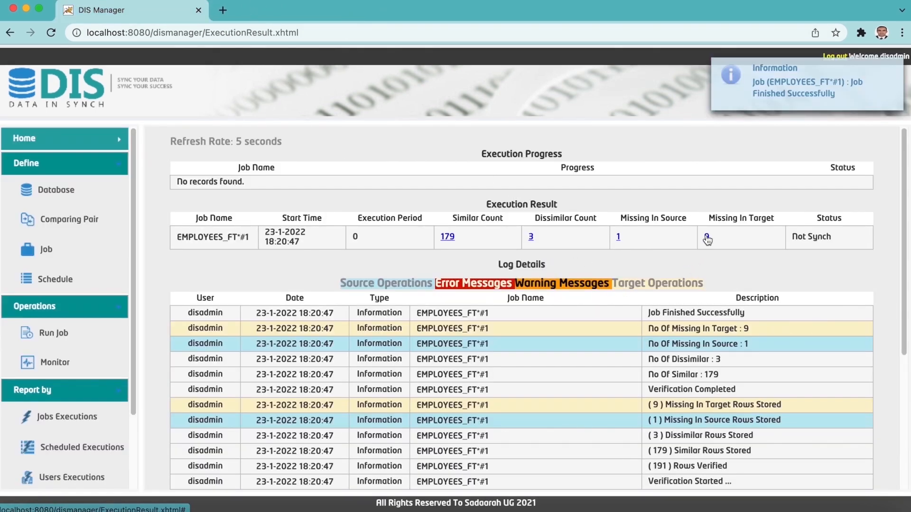
left_click(707, 238)
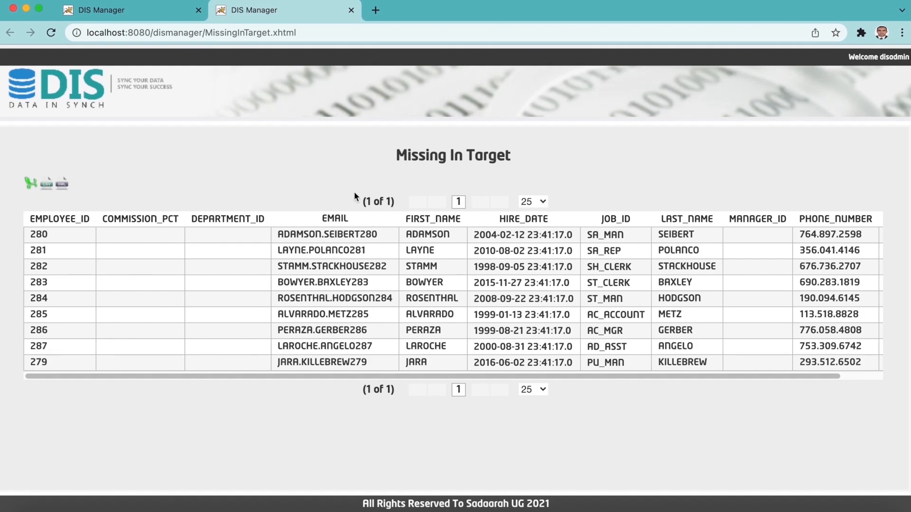
left_click(351, 10)
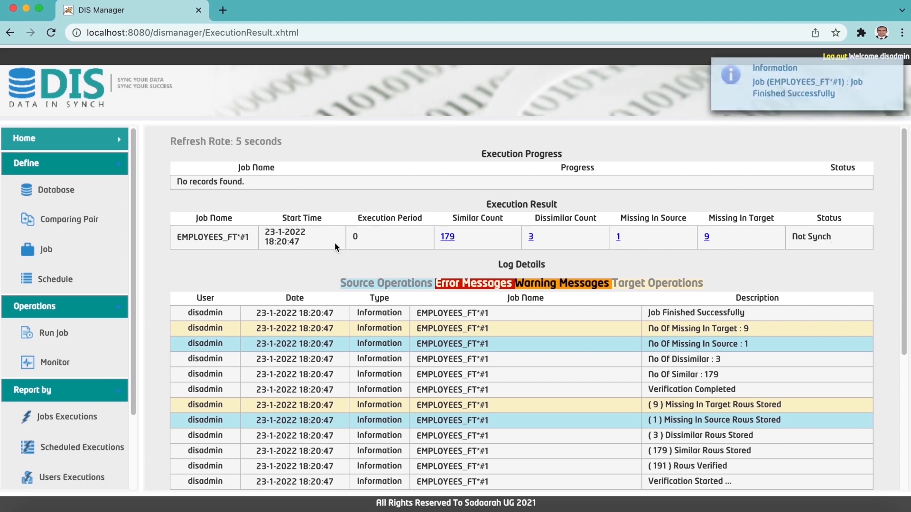
left_click(59, 250)
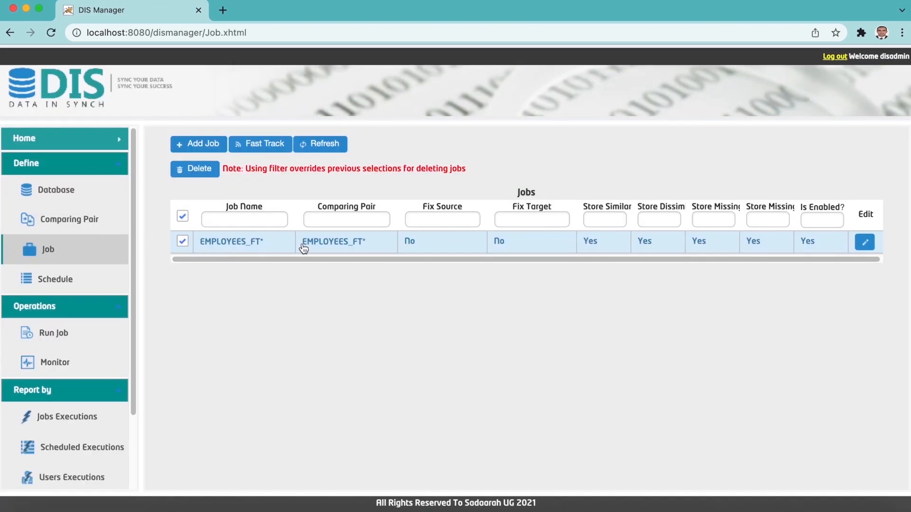
Edit EMPLOYEES_FT* to Fix Source Delete From Target and Fix Target Insert and Update, and save.
left_click(864, 244)
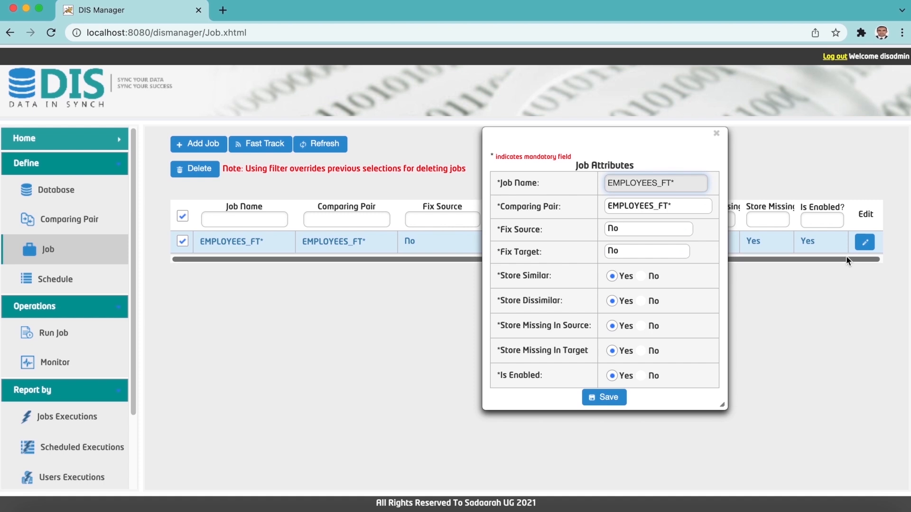
left_click(681, 236)
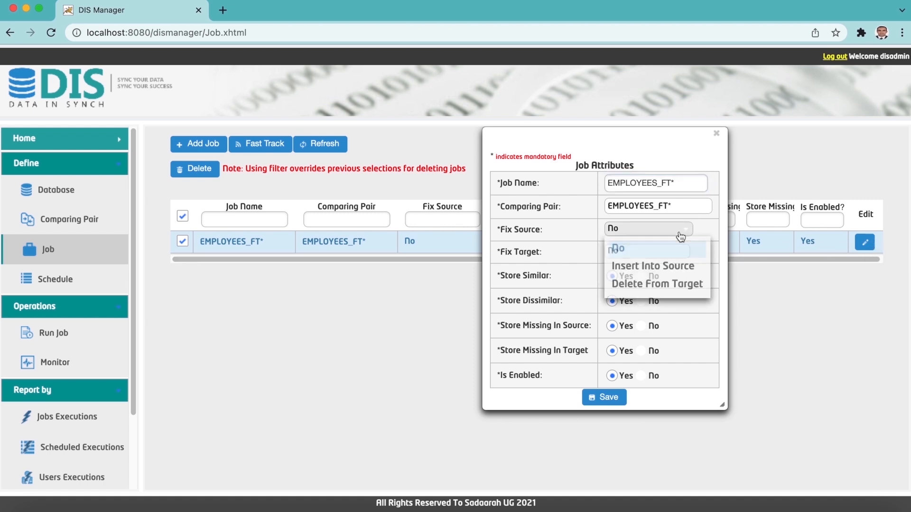
left_click(666, 285)
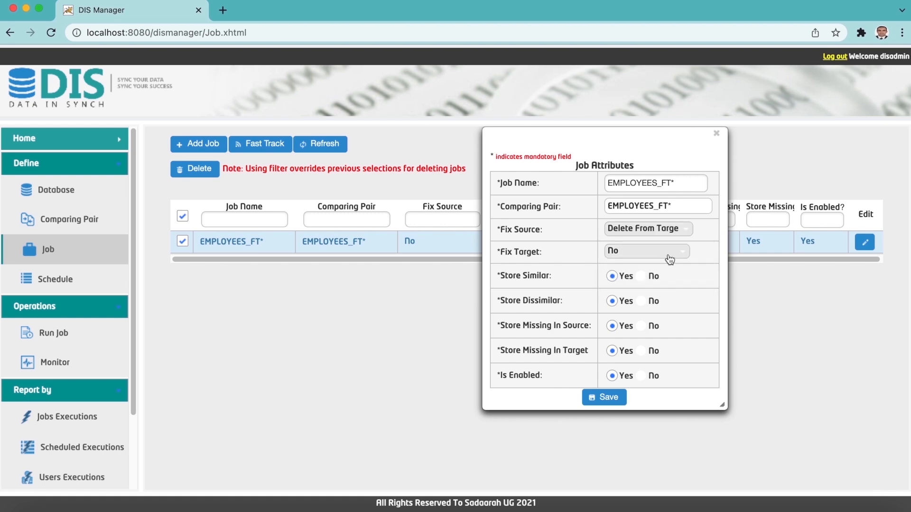
left_click(669, 258)
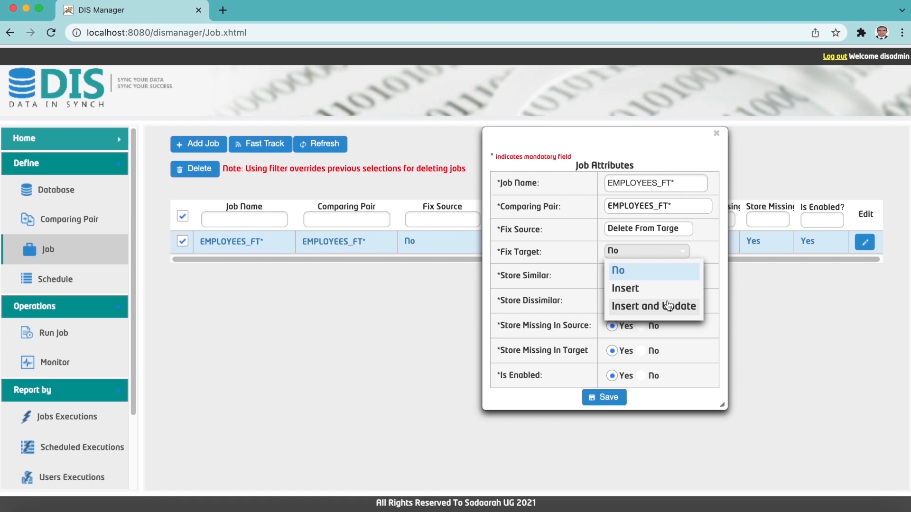
left_click(654, 306)
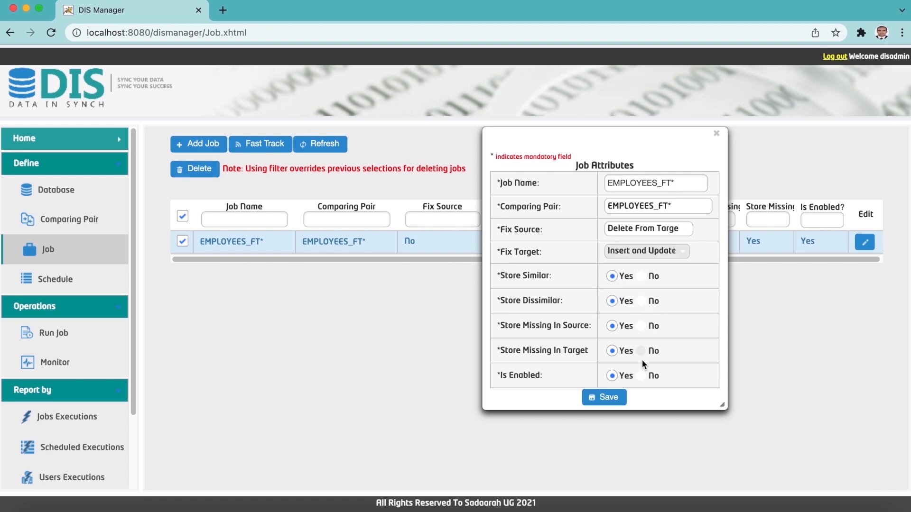
left_click(603, 397)
left_click(717, 133)
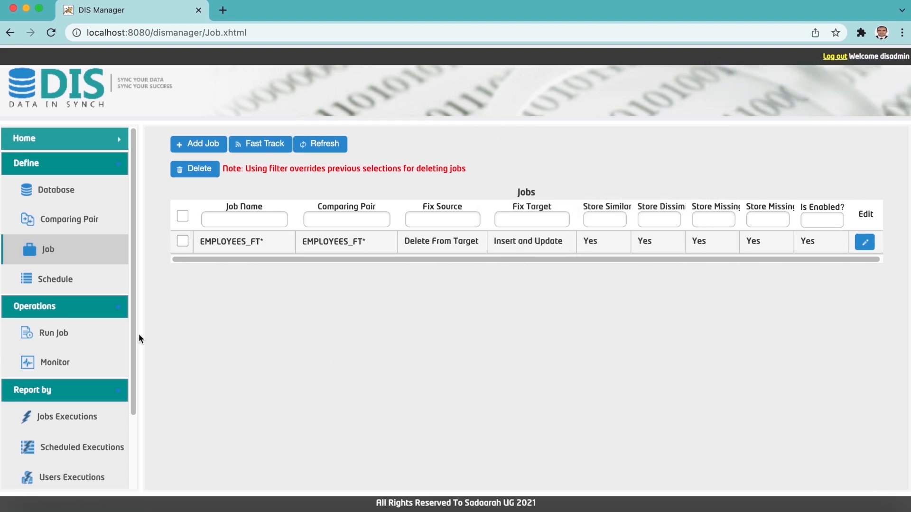
left_click(92, 337)
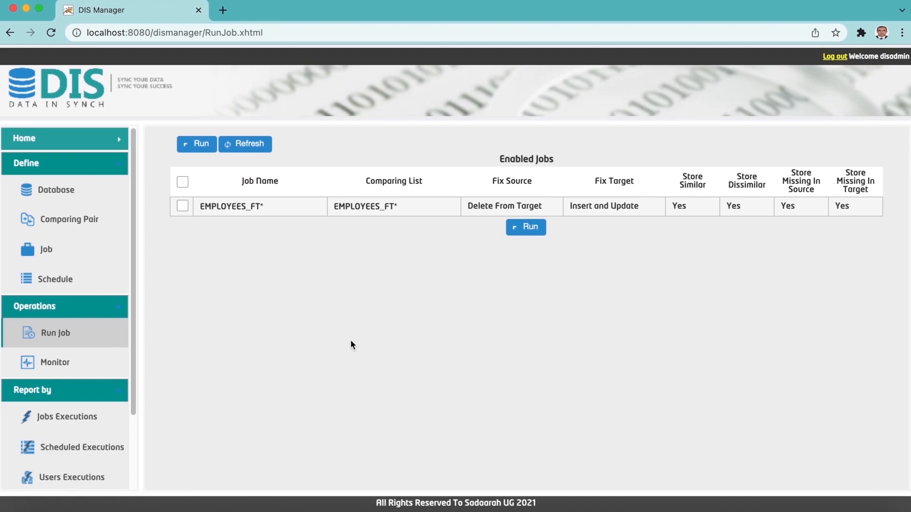
left_click(242, 207)
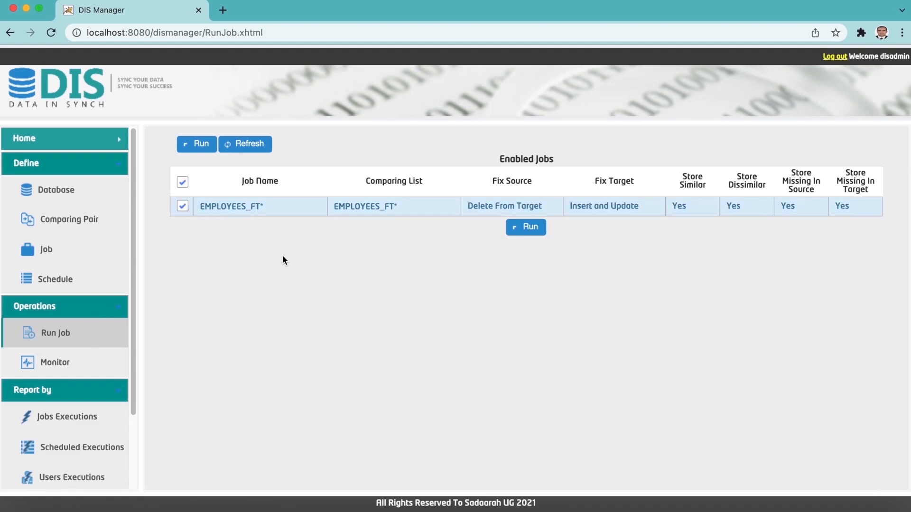
left_click(526, 227)
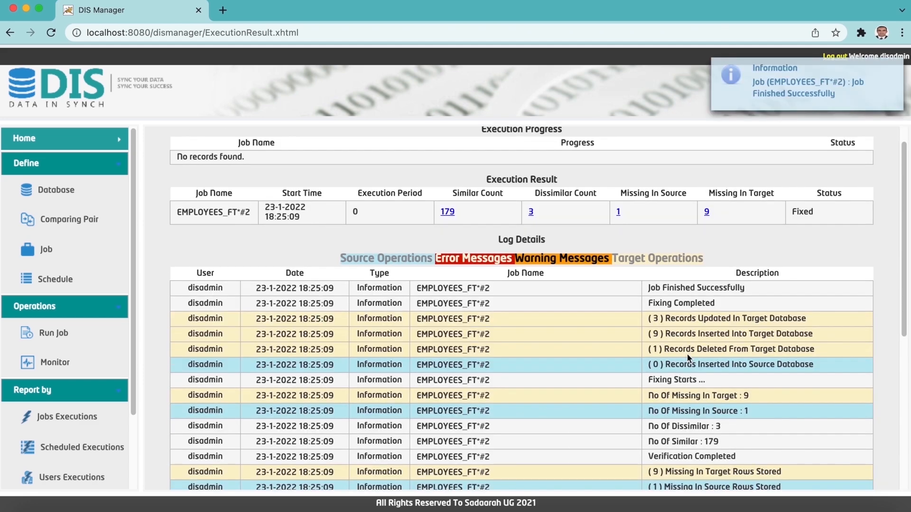
scroll(688, 355, "down", 2)
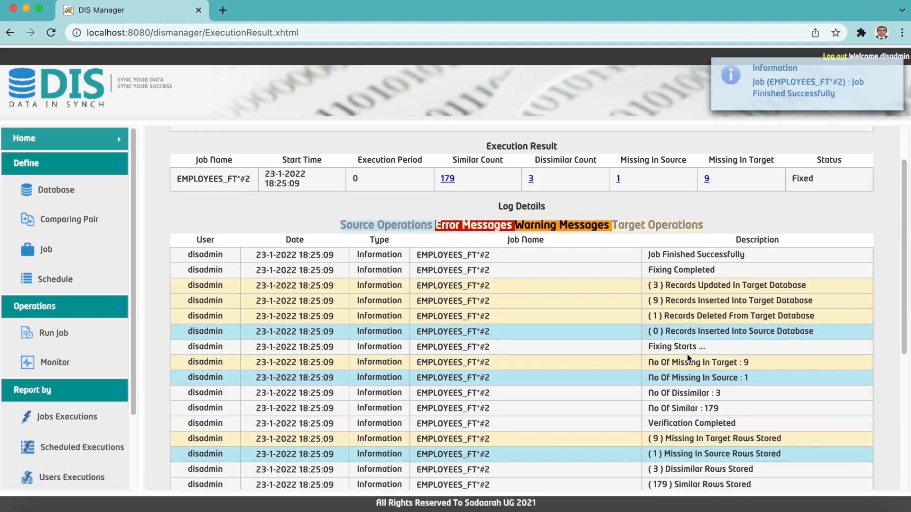
scroll(705, 406, "down", 2)
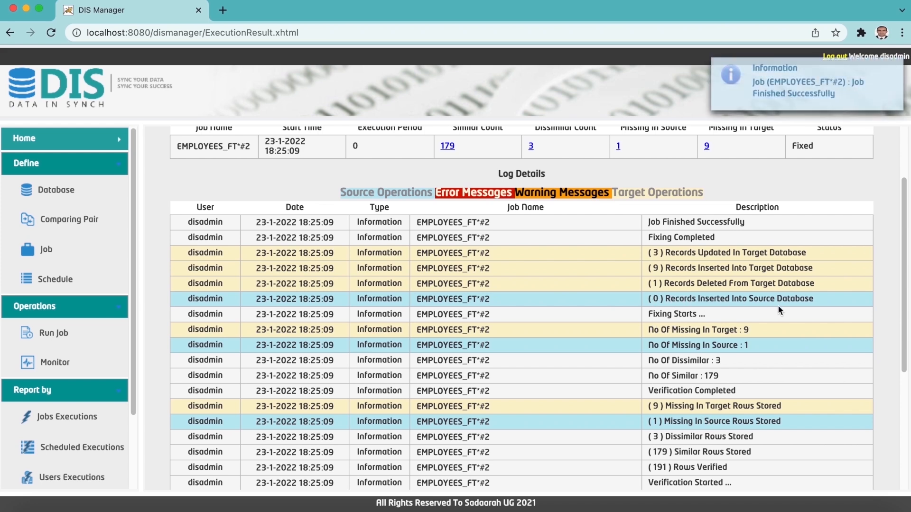
scroll(780, 308, "up", 1)
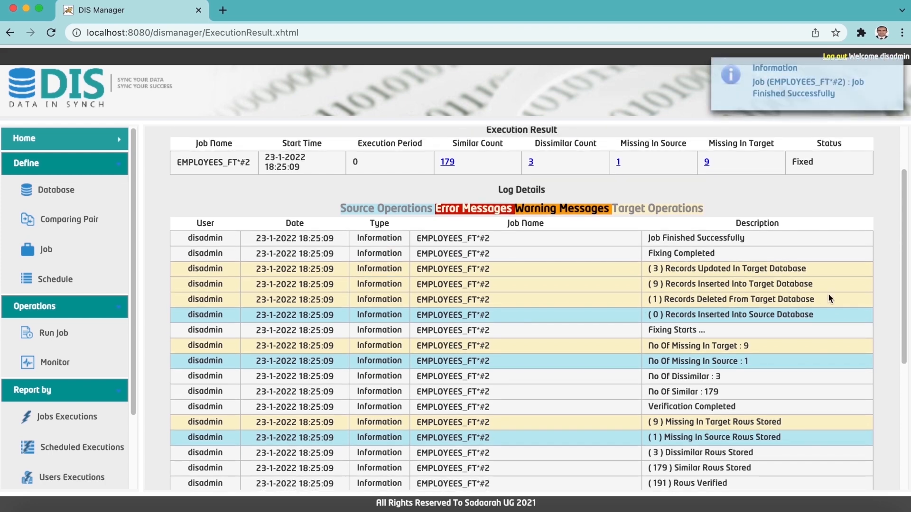
scroll(777, 312, "up", 4)
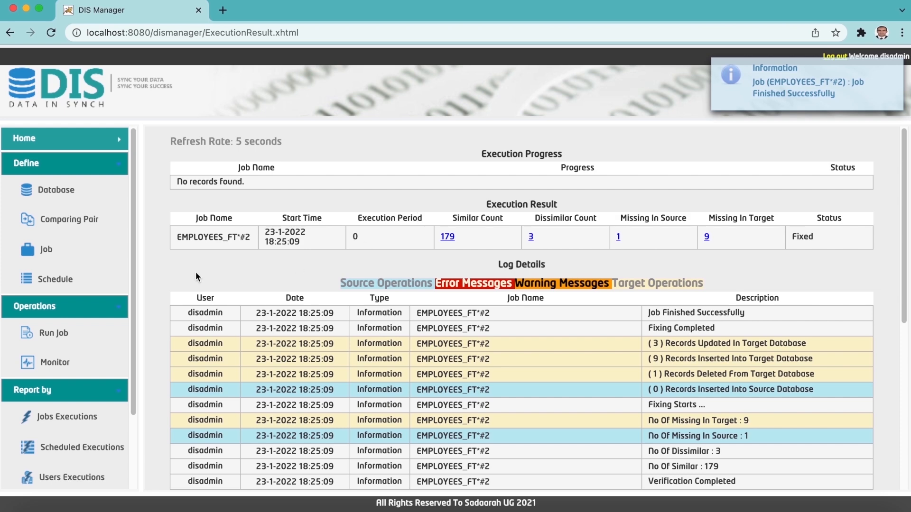
left_click(109, 333)
left_click(528, 228)
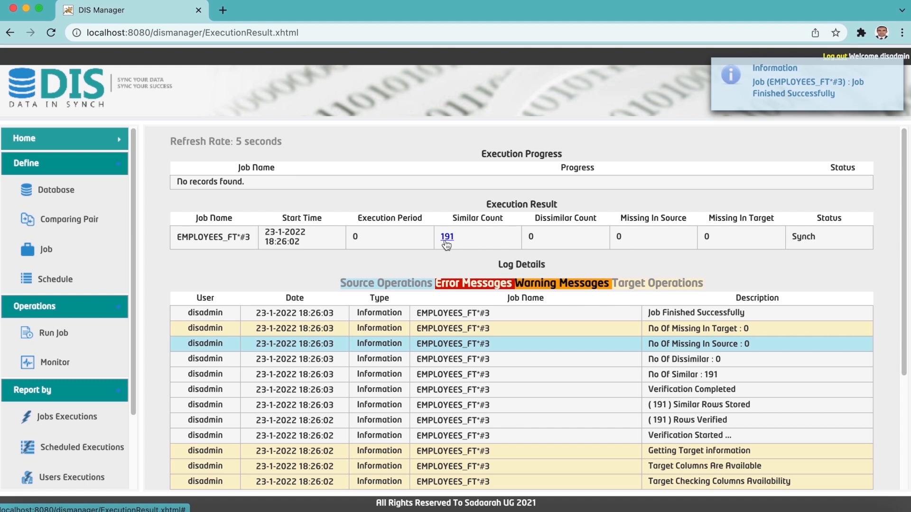
Open the Schedules page from the sidebar.
left_click(65, 282)
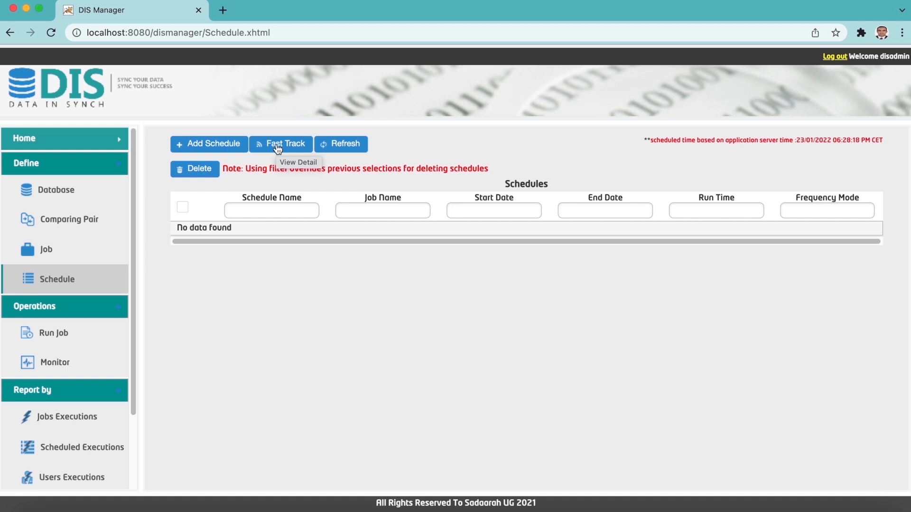
Start schedule employees_FT for job EMPLOYEES_FT, running from 23 to 31 January 2022.
left_click(237, 145)
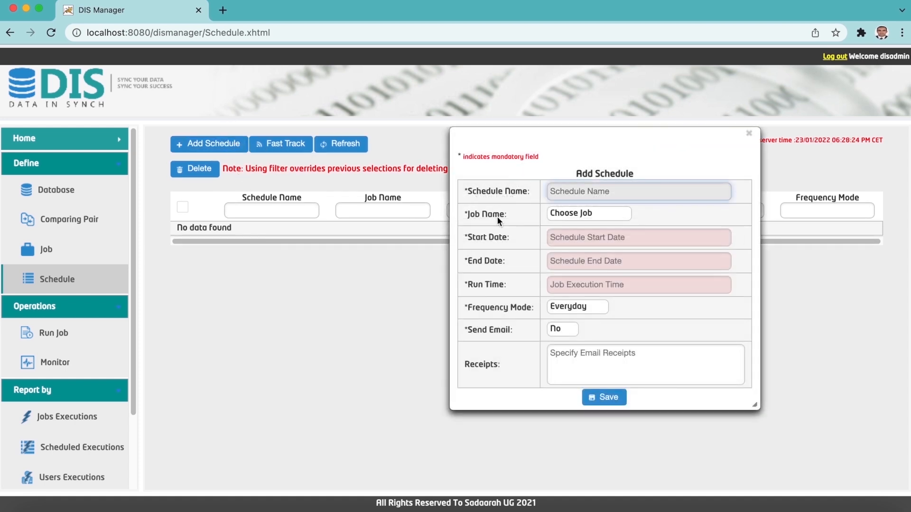
type("employees_FT")
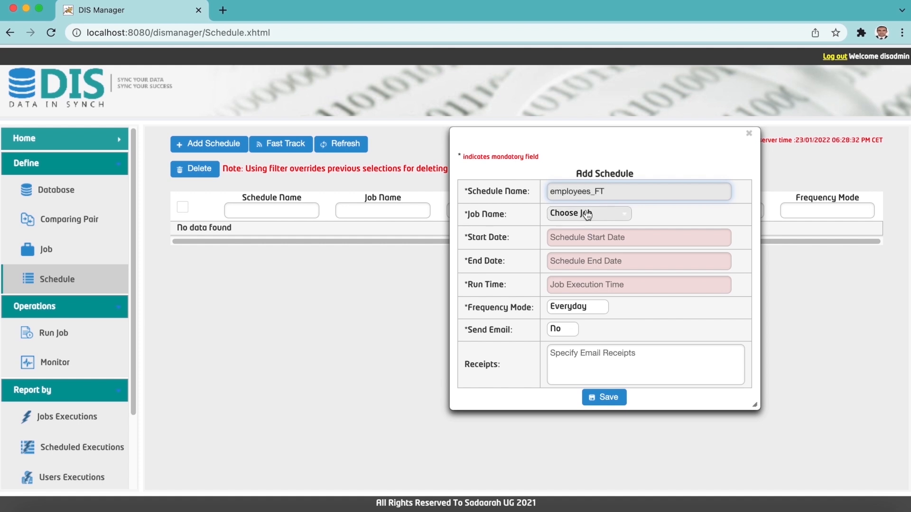
left_click(587, 215)
left_click(585, 244)
left_click(584, 243)
left_click(556, 359)
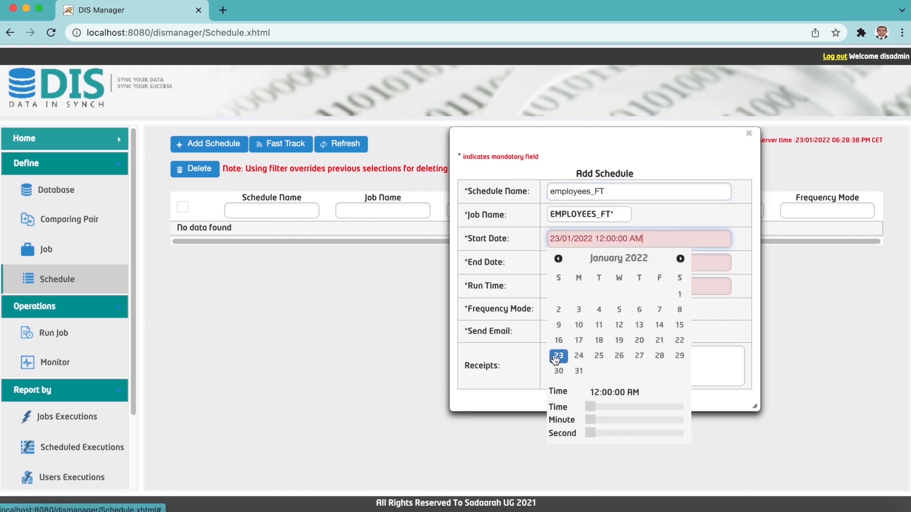
left_click(697, 262)
left_click(580, 395)
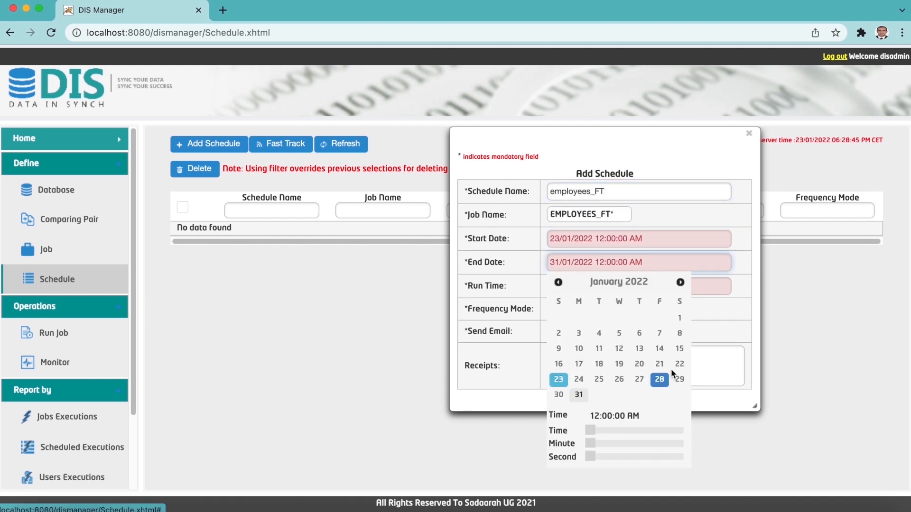
Set run time 07:00 PM, frequency Everyday, Send Email Yes with a recipient address, and save.
left_click(711, 286)
left_click_drag(593, 340, 667, 340)
left_click(738, 337)
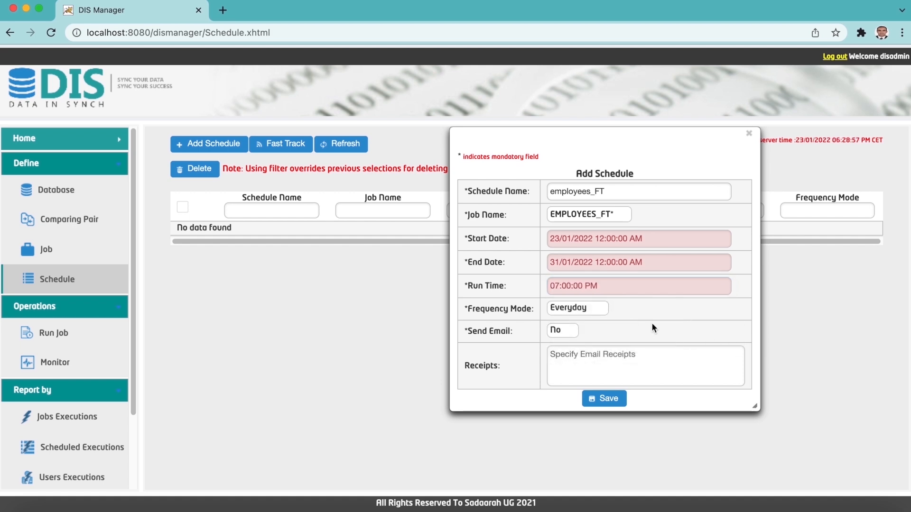
left_click(564, 313)
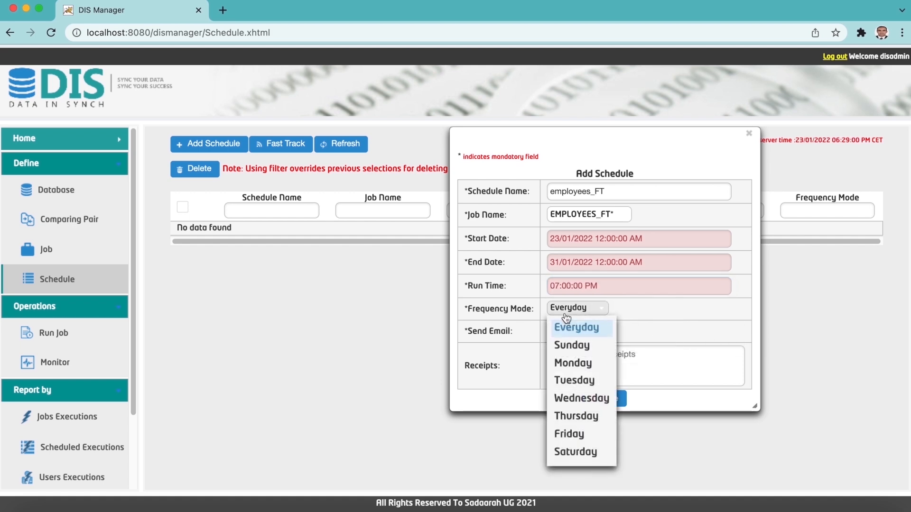
left_click(567, 318)
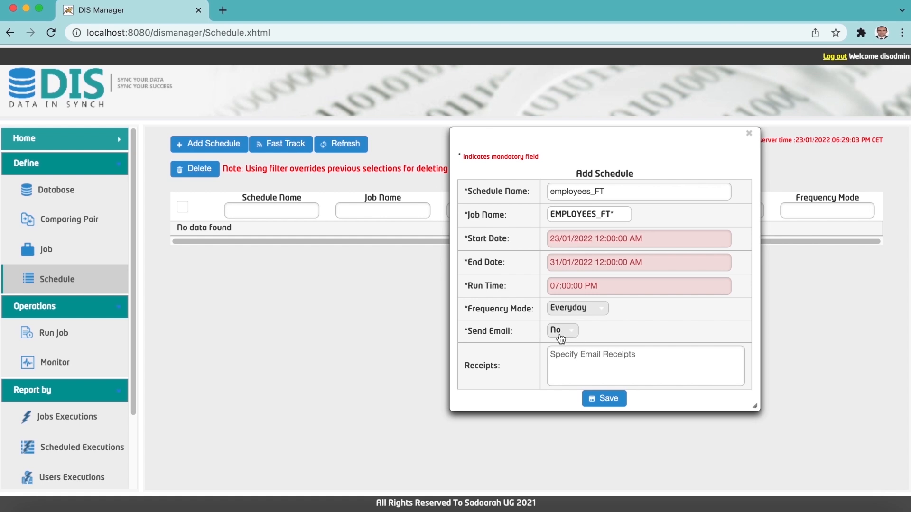
left_click(561, 332)
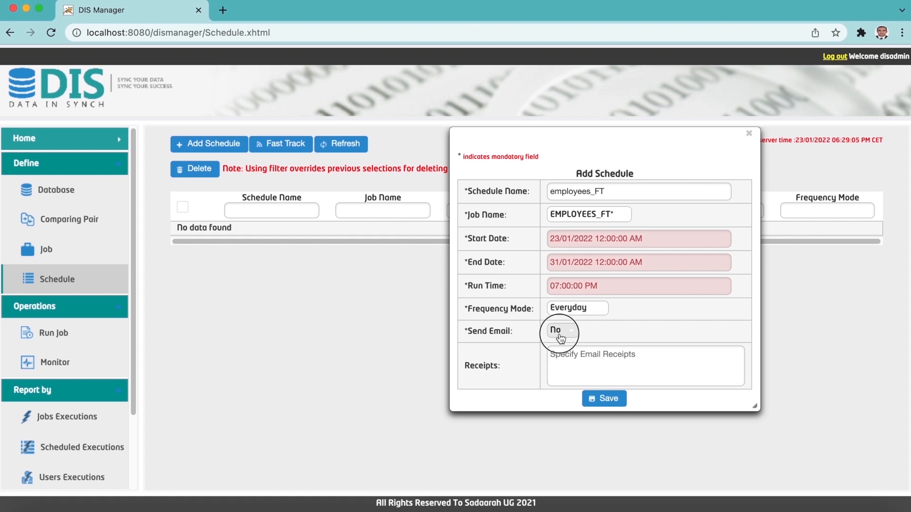
left_click(561, 355)
type("[unreadable]")
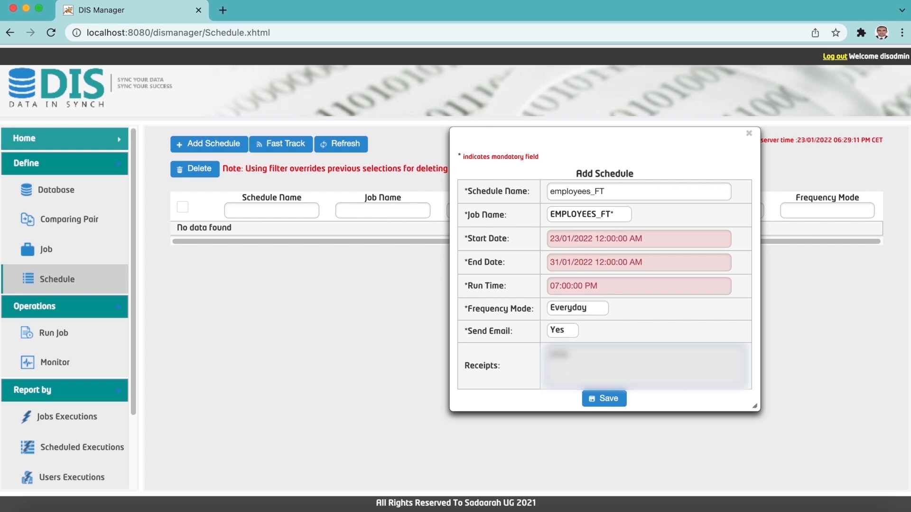
left_click(605, 400)
left_click(749, 134)
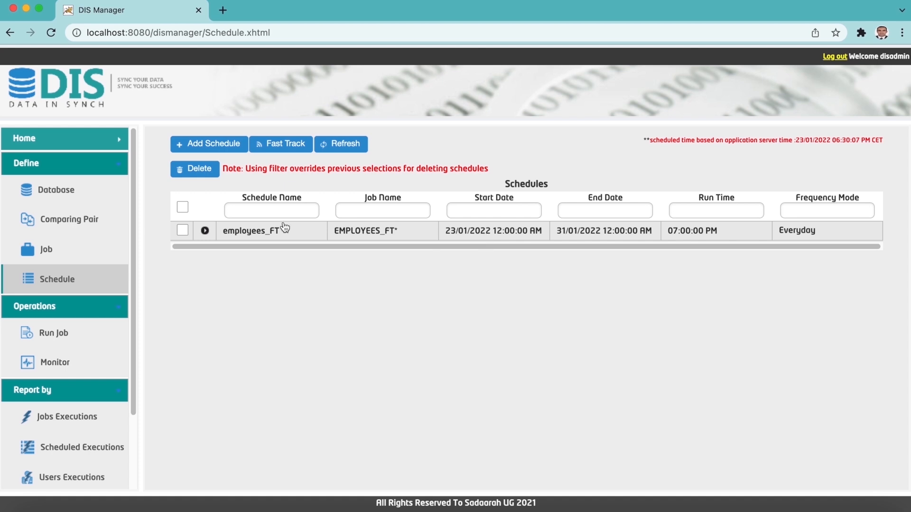
left_click(205, 231)
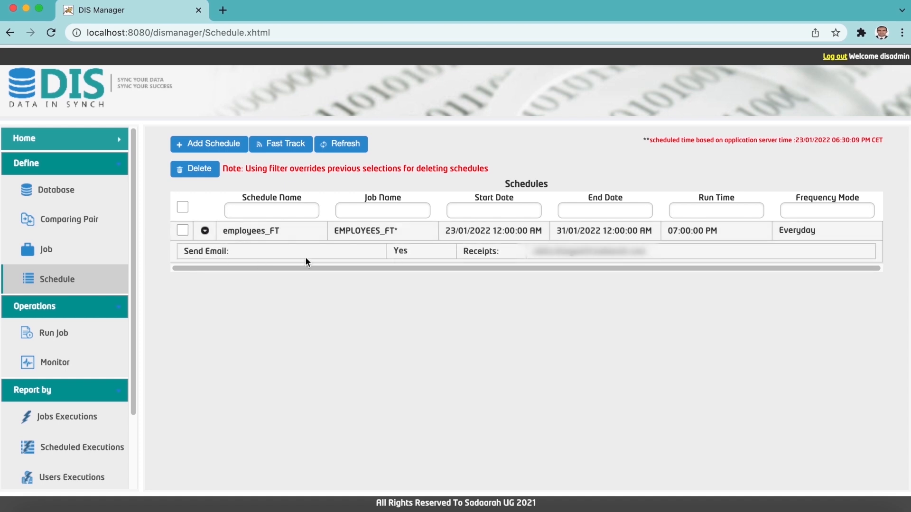
Collapse the employees_FT schedule's email details and go to the Settings page.
left_click(205, 231)
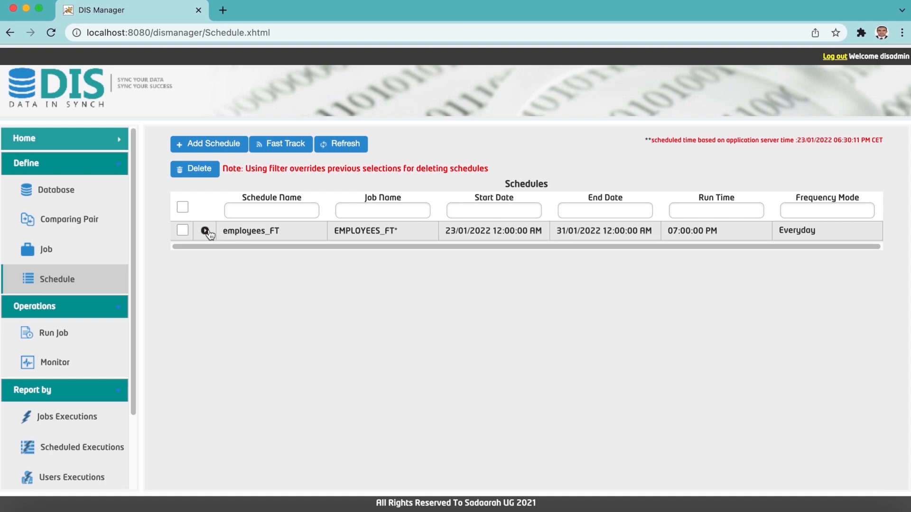
scroll(109, 276, "down", 3)
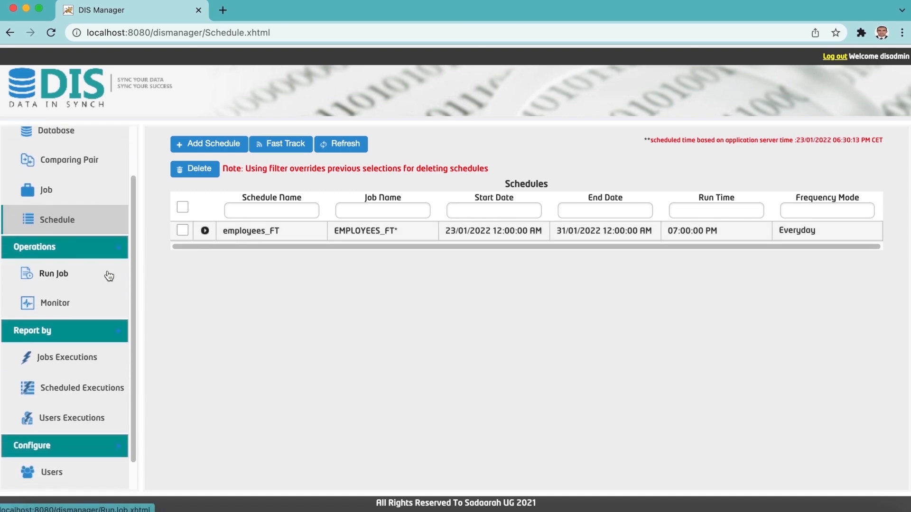
scroll(109, 276, "down", 1)
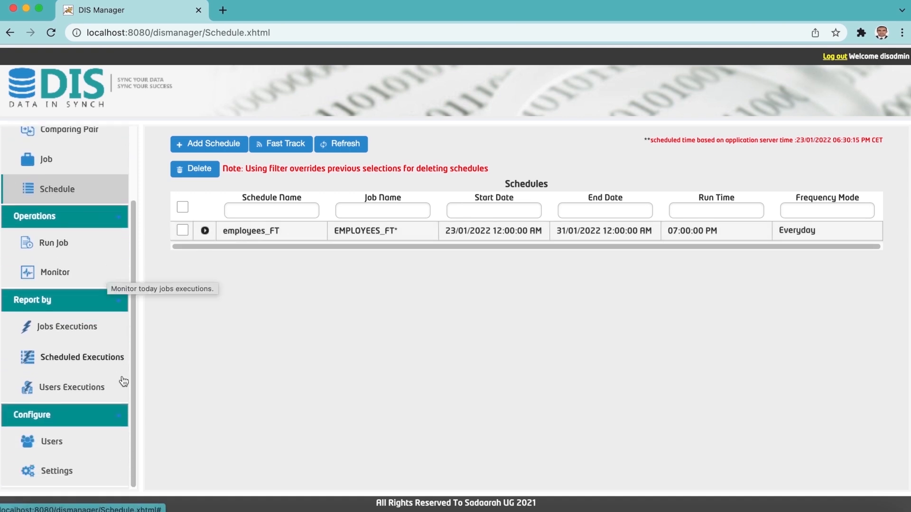
left_click(76, 472)
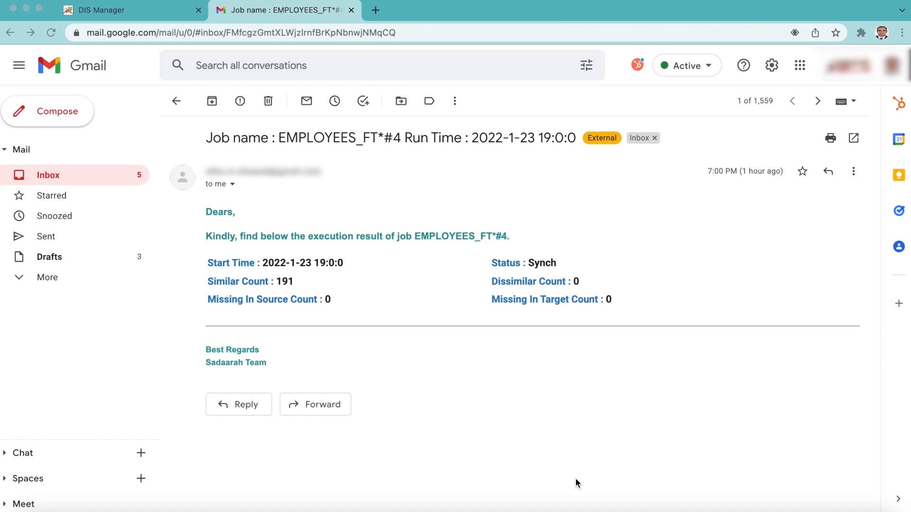
left_click(147, 19)
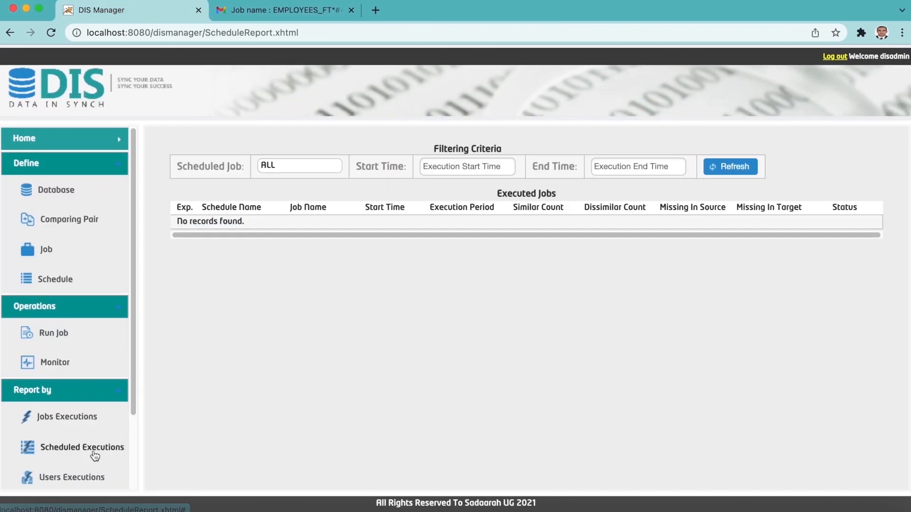
Refresh the Scheduled Executions list and read through the employees_FT run's log details.
left_click(717, 174)
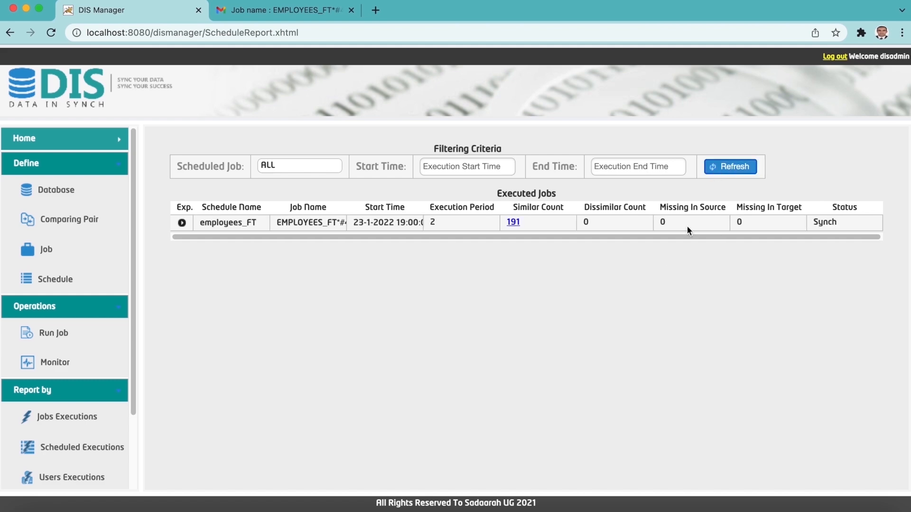
left_click(182, 223)
scroll(420, 268, "down", 3)
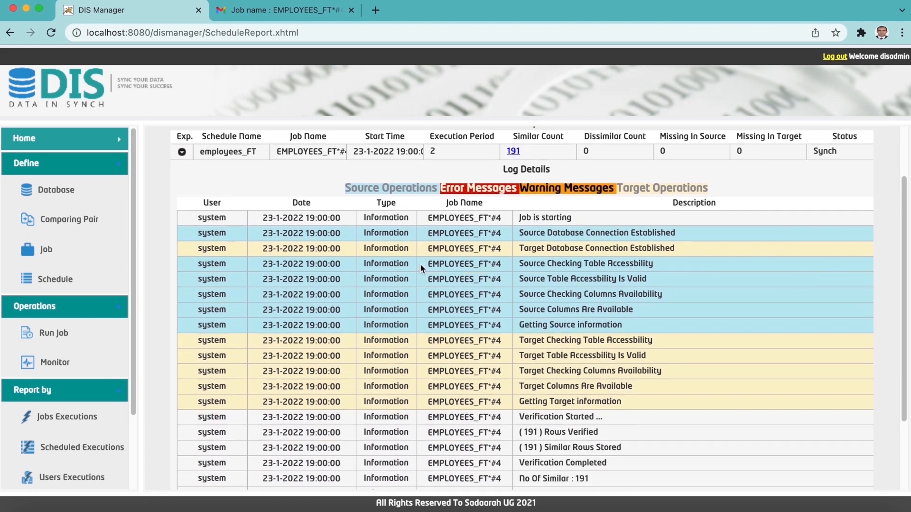
scroll(420, 263, "down", 3)
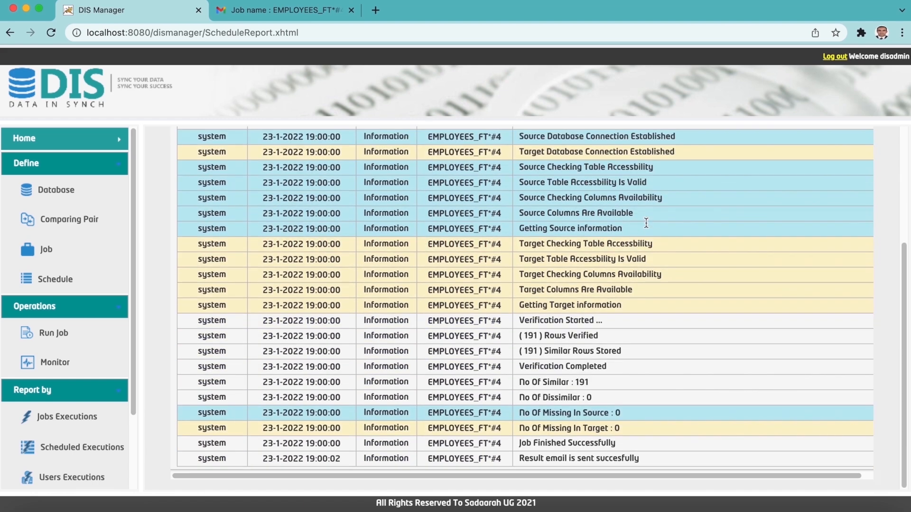